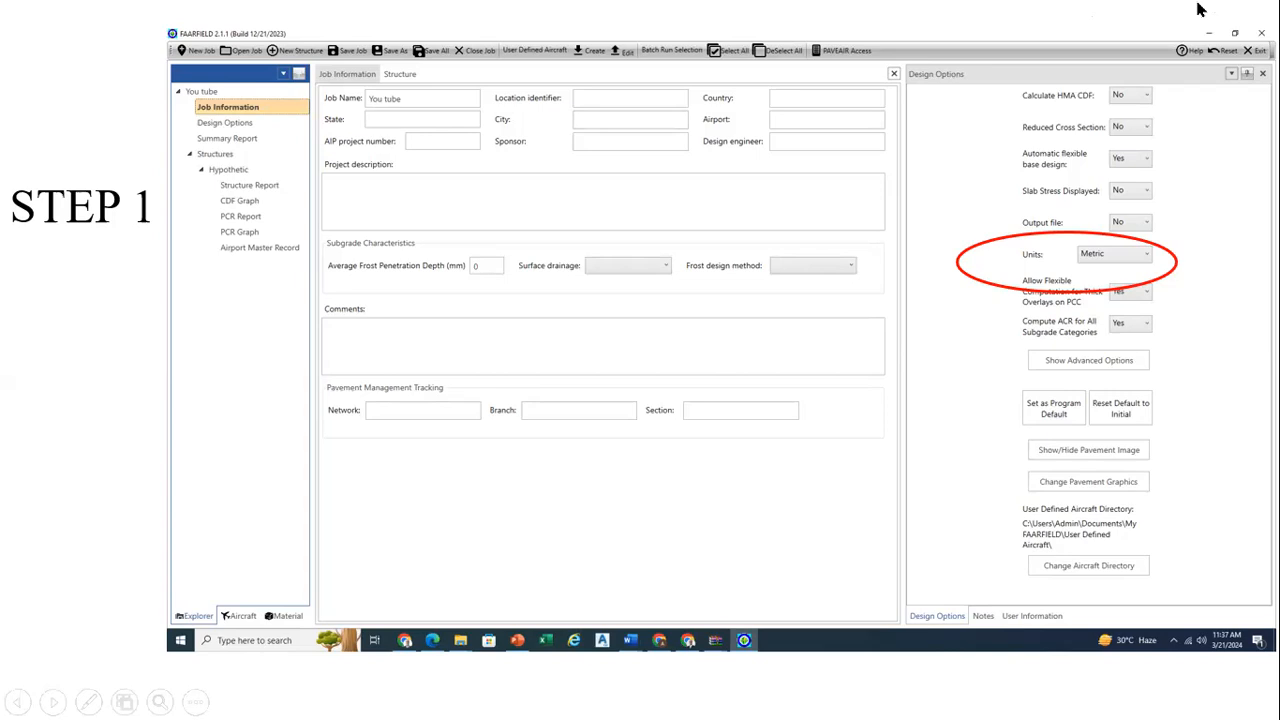
# Exit the slide show, switch to FAARFIELD and look at the analysis types available for the section
pyautogui.press('Escape')
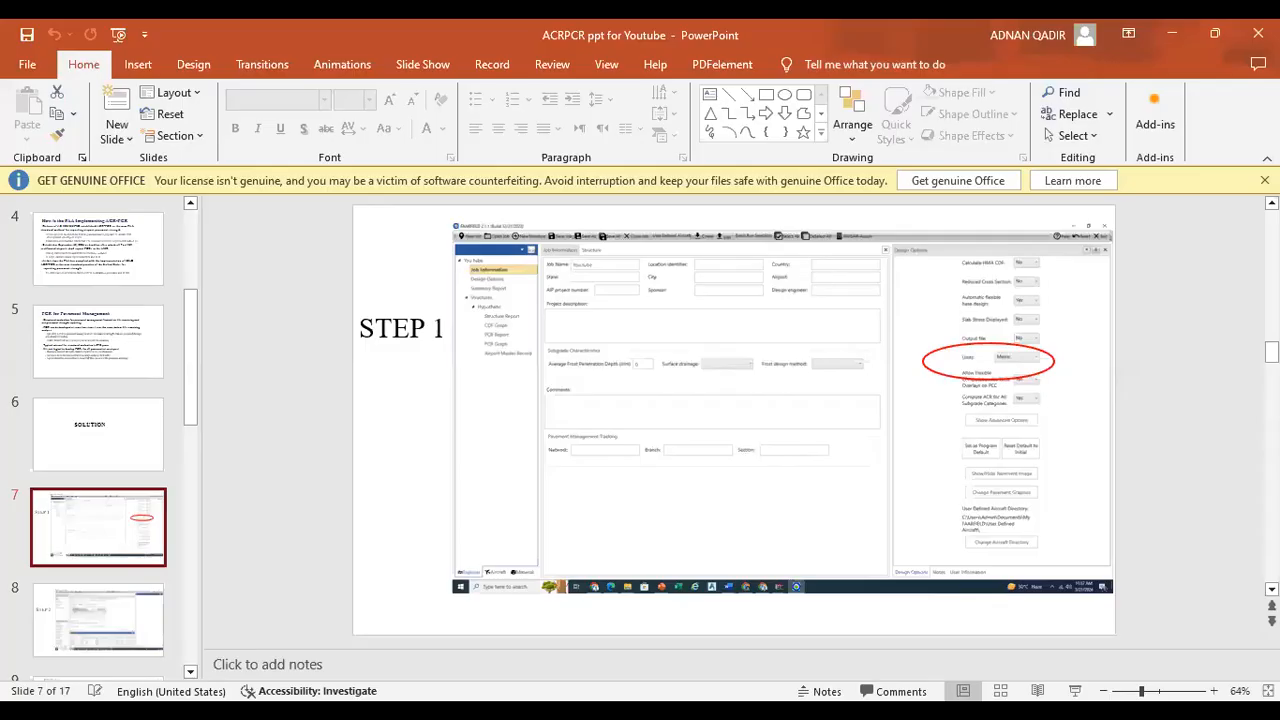
pyautogui.hotkey('alt', 'Tab')
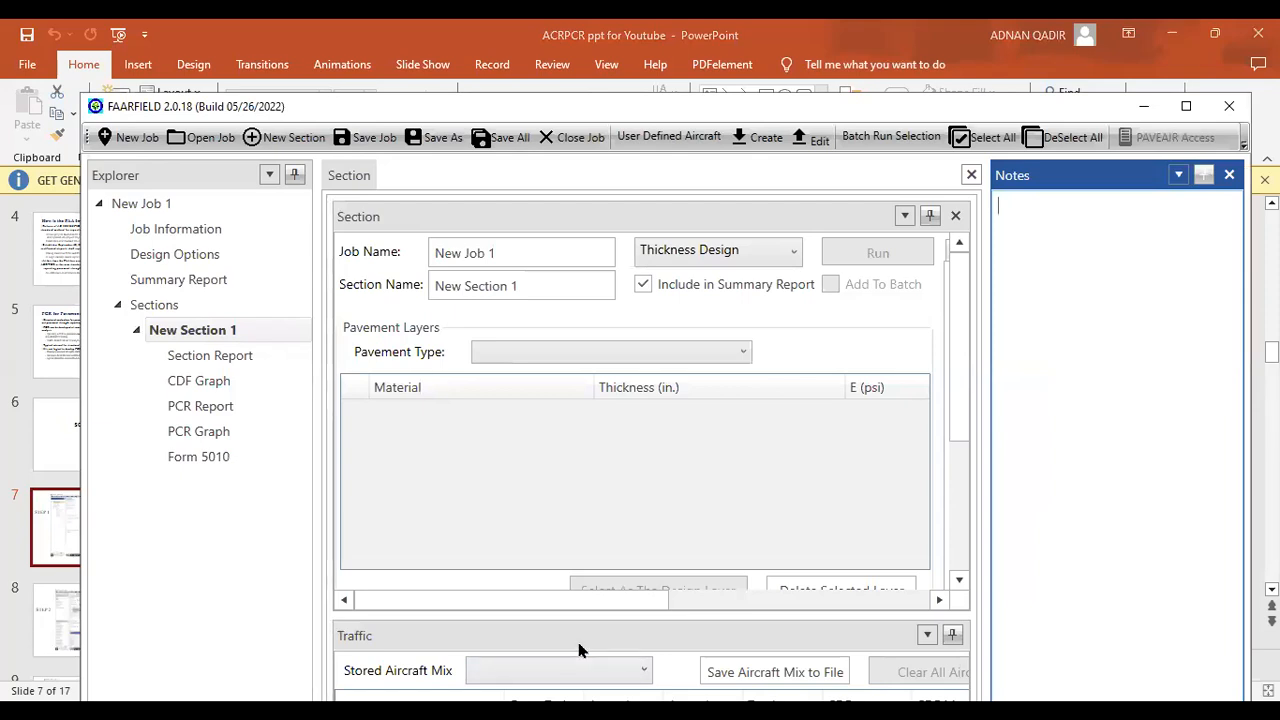
pyautogui.click(795, 256)
pyautogui.click(791, 258)
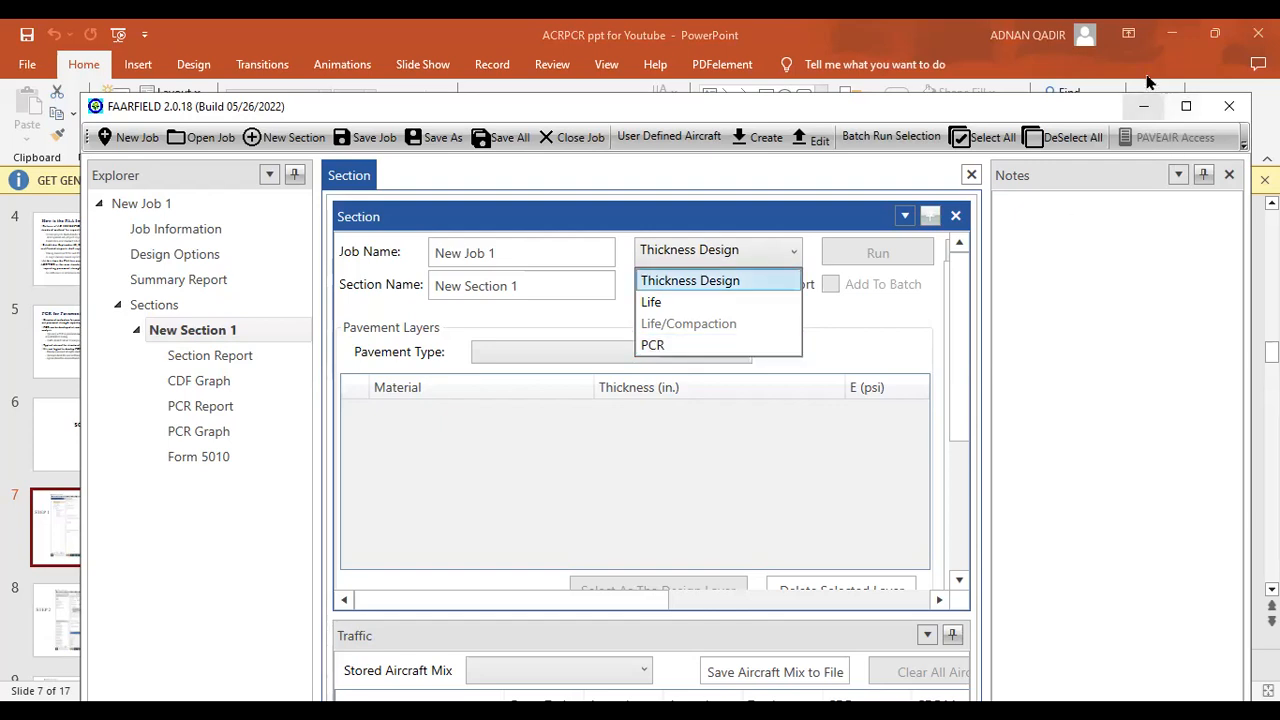
pyautogui.click(1145, 108)
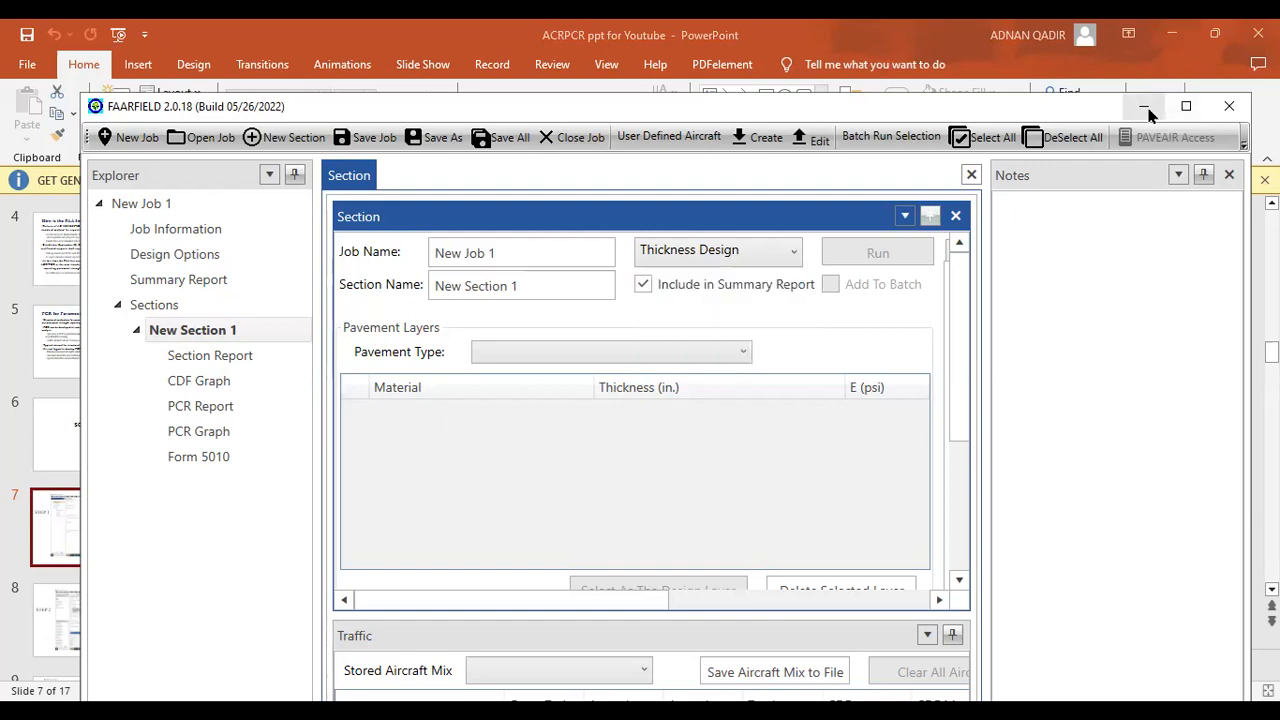
pyautogui.click(1143, 106)
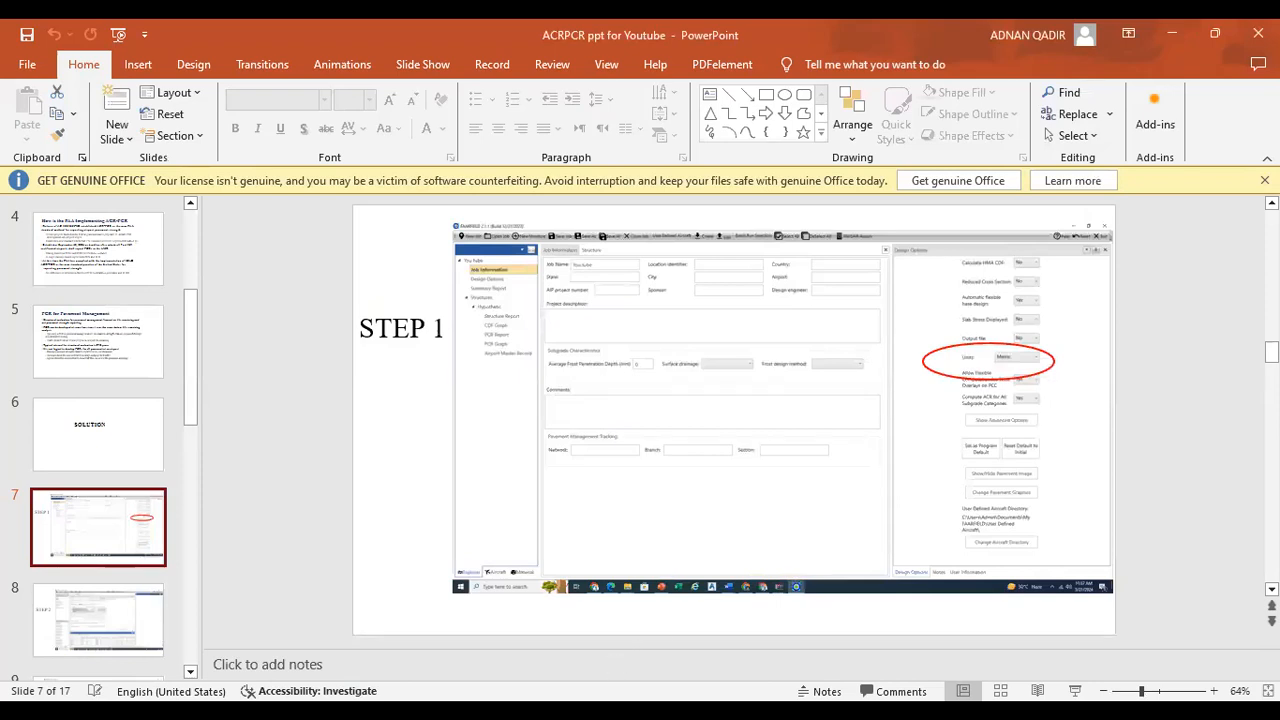
# Switch to FAARFIELD and open the Job Information and Design Options of New Job 1
pyautogui.hotkey('alt', 'Tab')
pyautogui.click(178, 277)
pyautogui.click(175, 234)
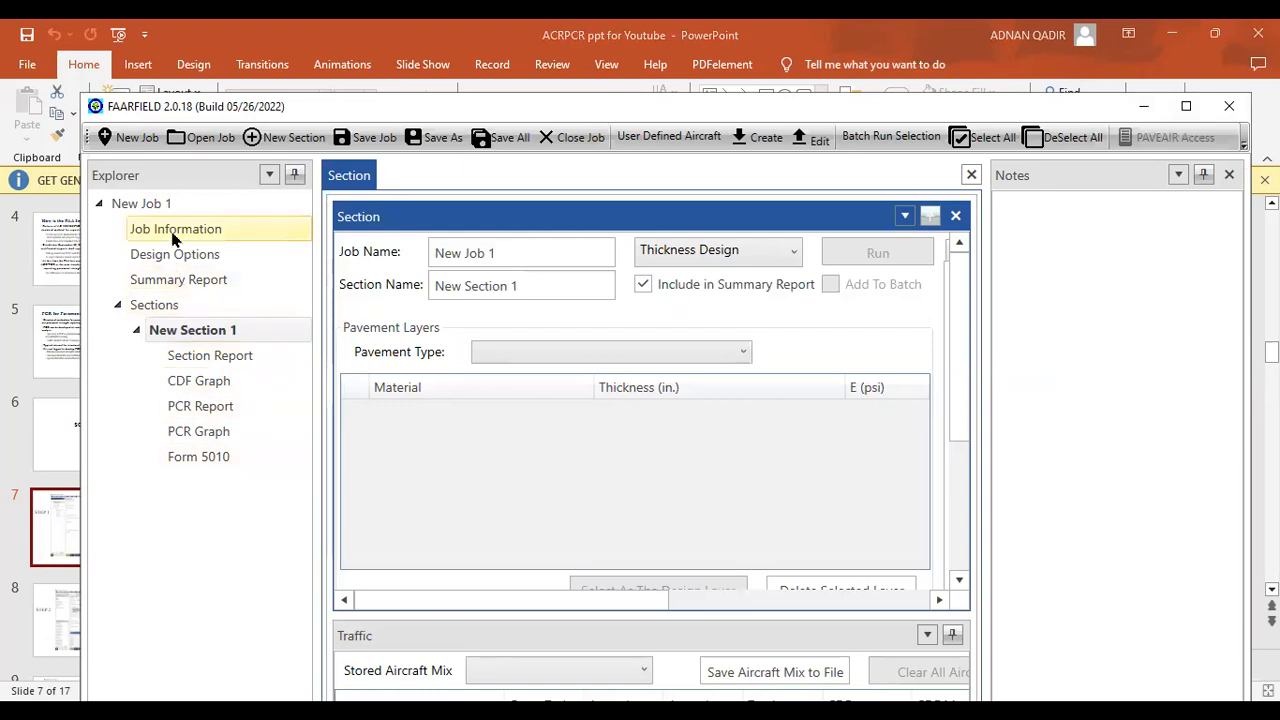
pyautogui.doubleClick(174, 232)
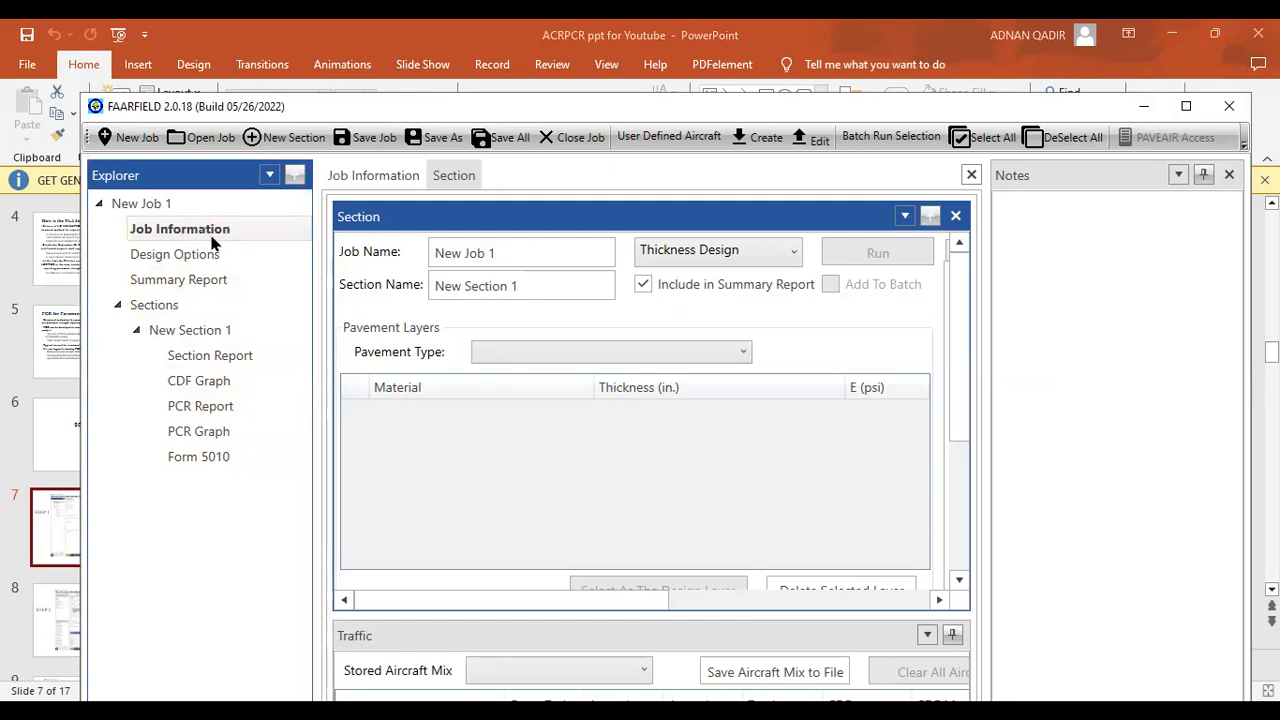
pyautogui.click(211, 258)
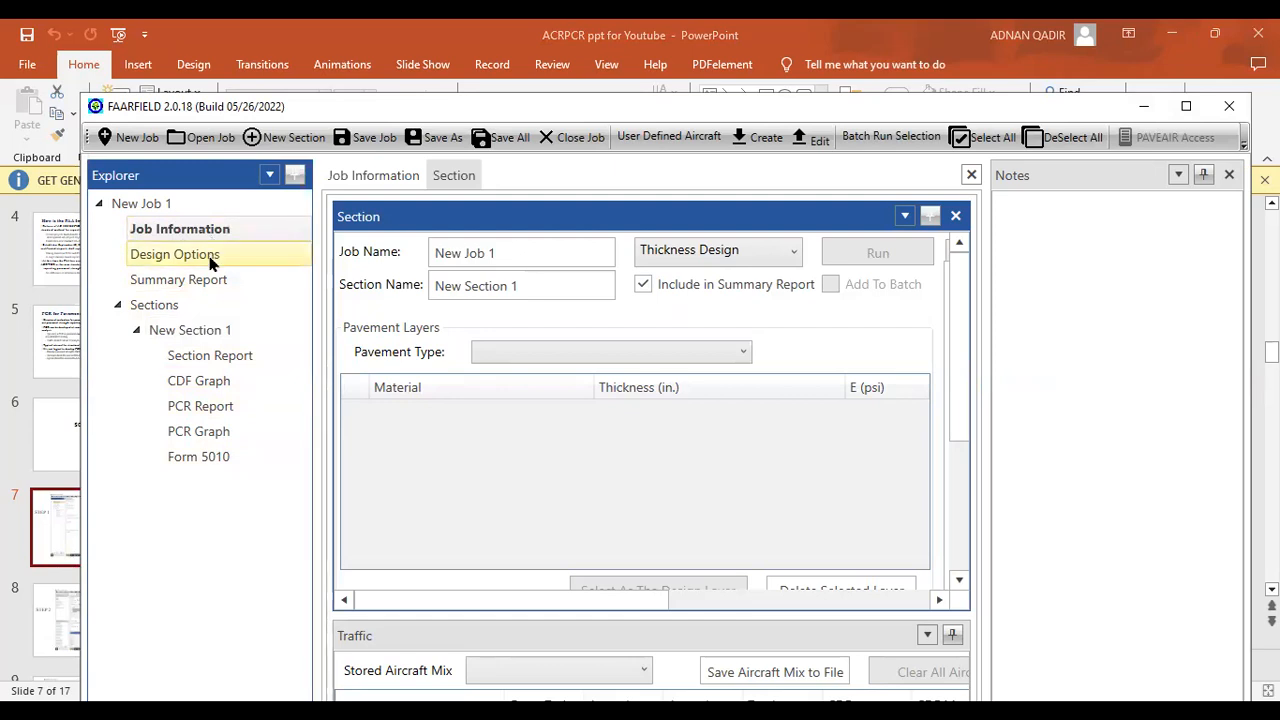
pyautogui.doubleClick(211, 258)
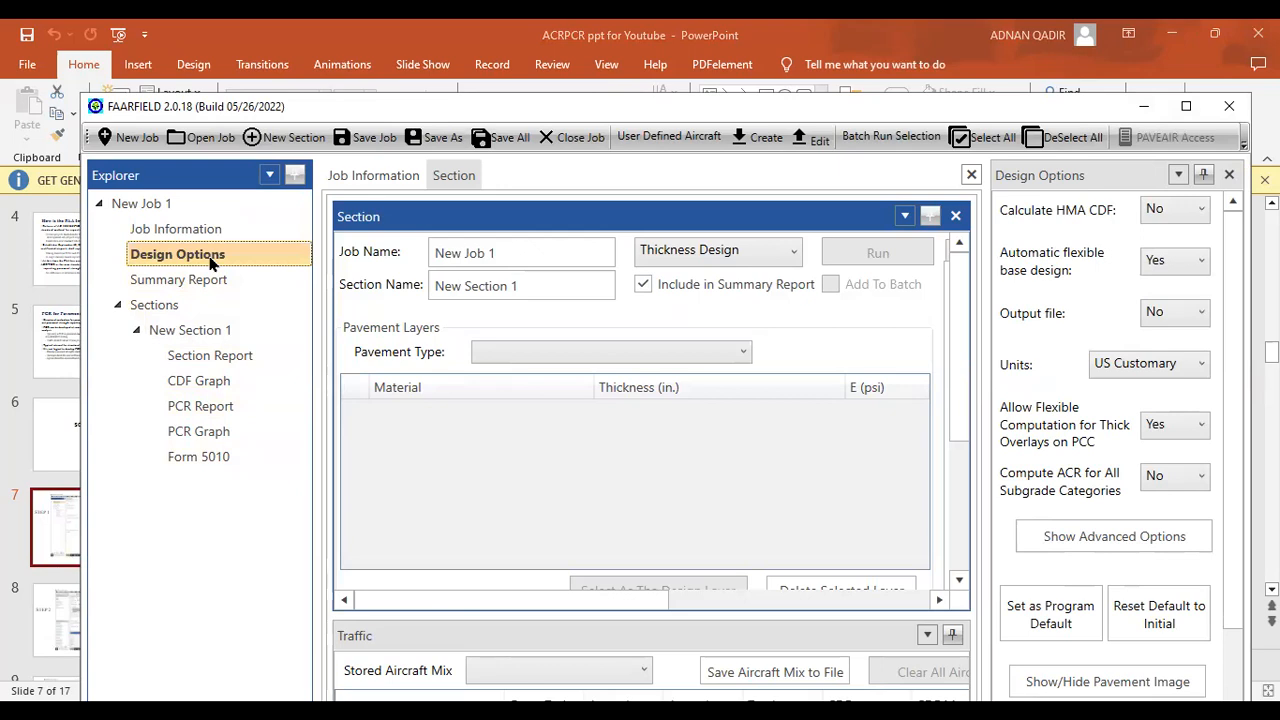
# Set the units to Metric and the analysis type of New Section 1 to PCR
pyautogui.click(1203, 367)
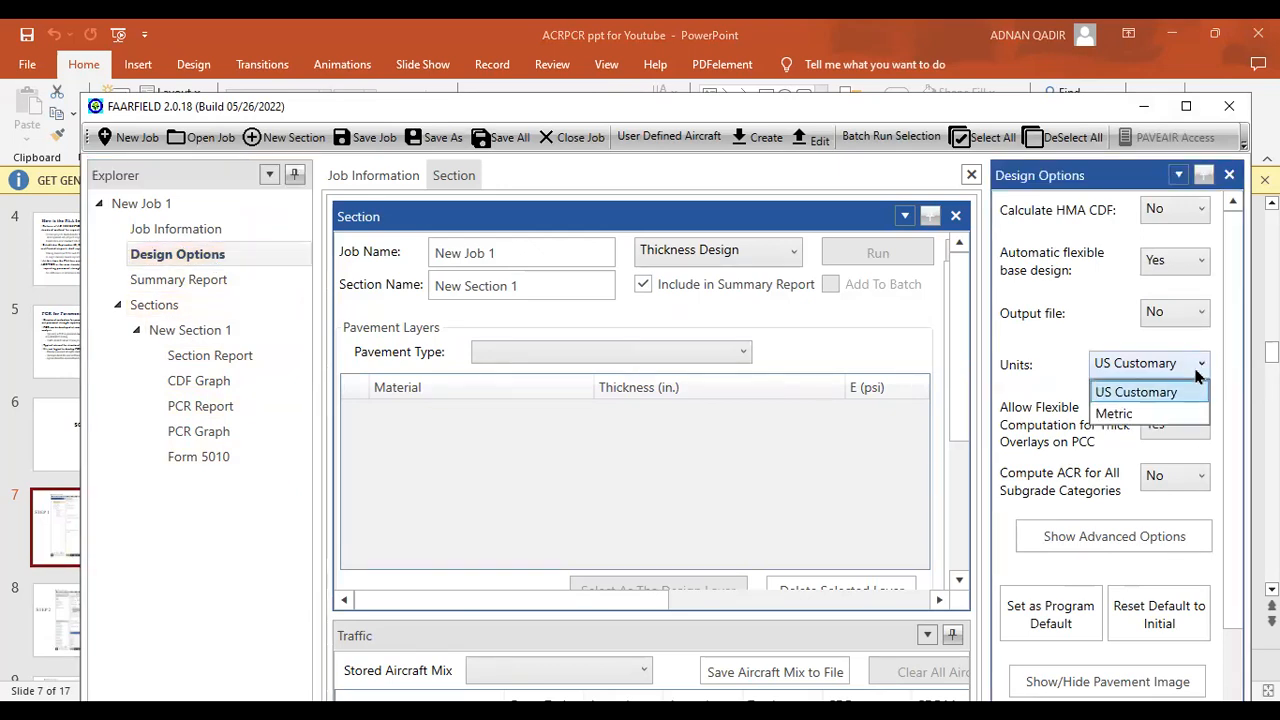
pyautogui.click(1120, 416)
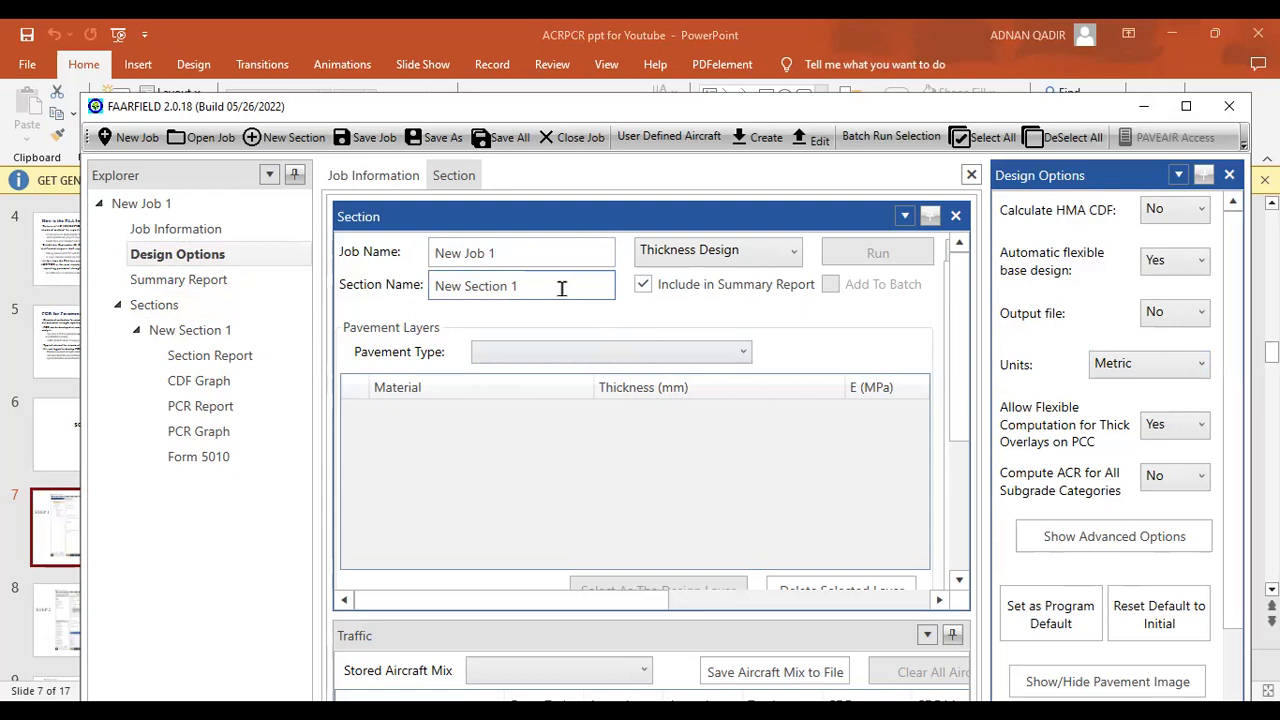
pyautogui.click(795, 257)
pyautogui.click(698, 338)
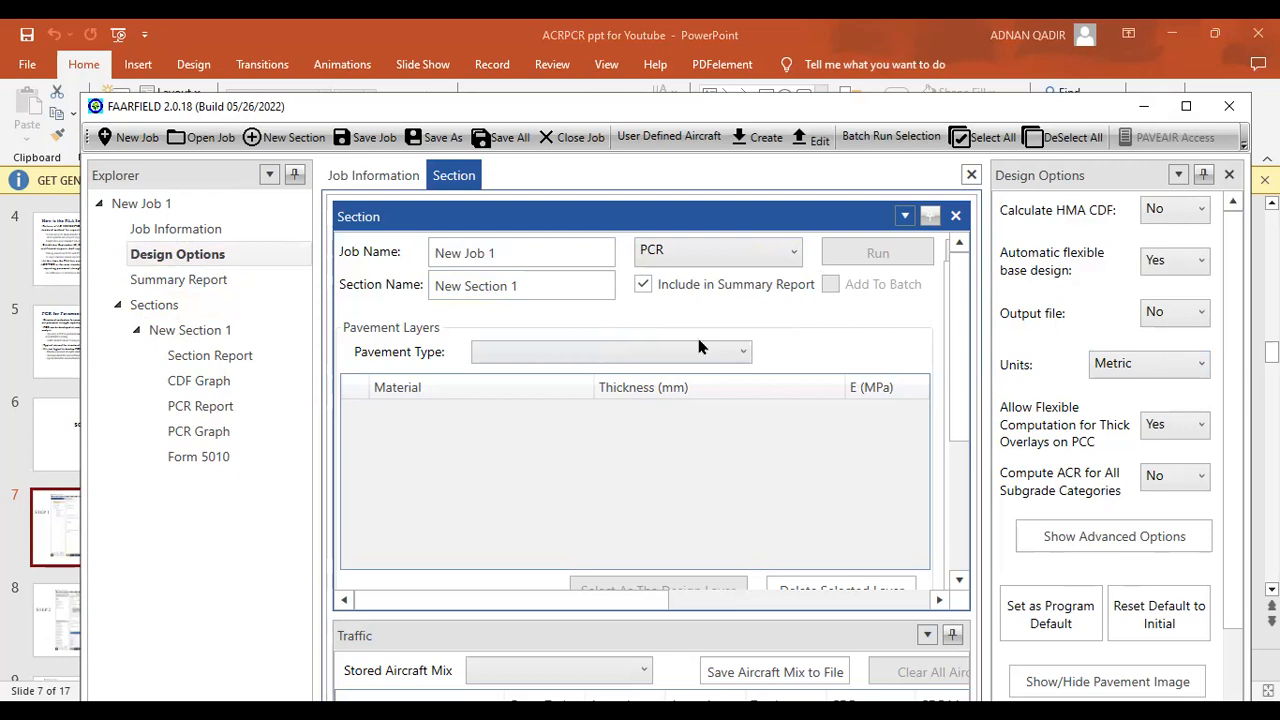
# Switch to PowerPoint to view the STEP 2 slide, and return to FAARFIELD
pyautogui.click(1147, 110)
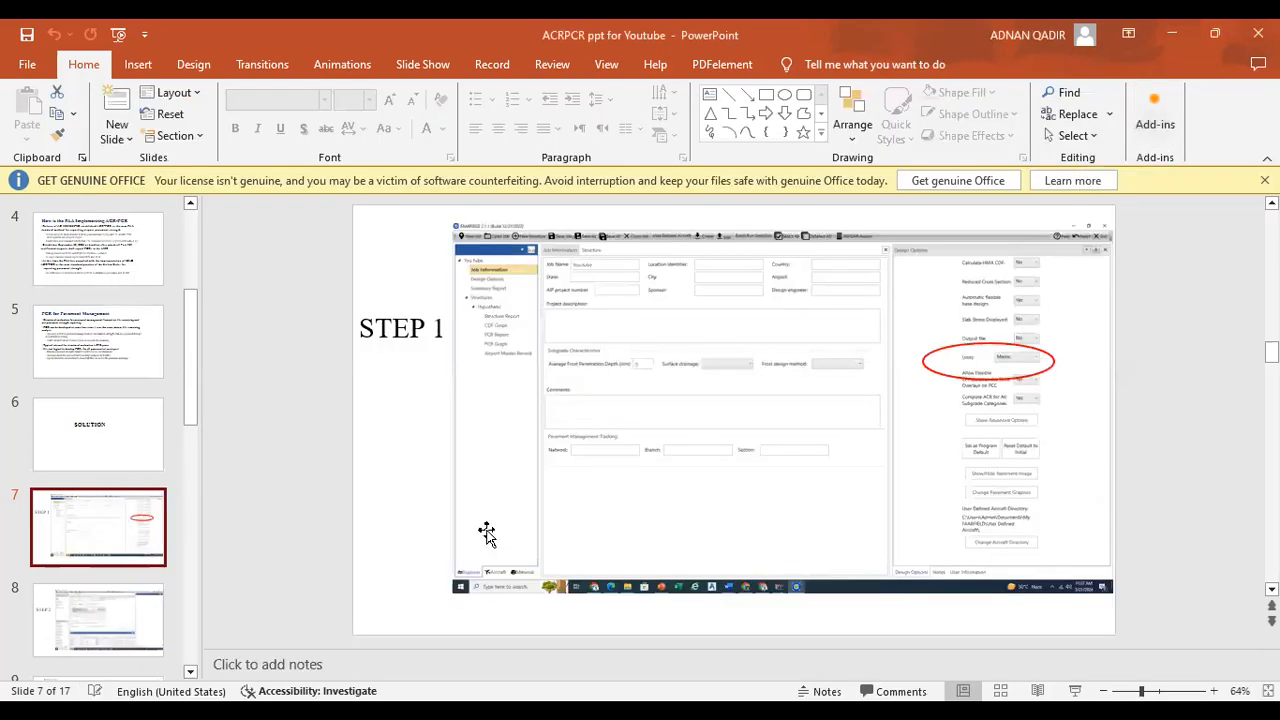
pyautogui.click(101, 638)
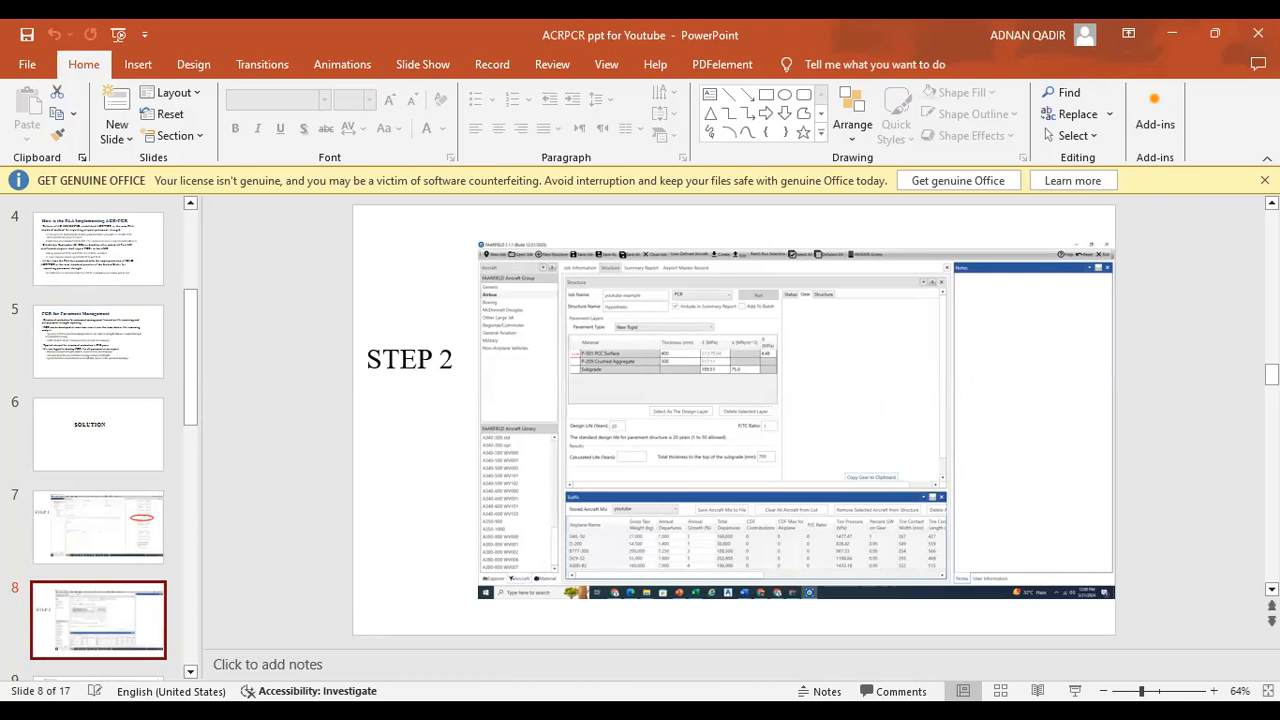
pyautogui.hotkey('alt', 'Tab')
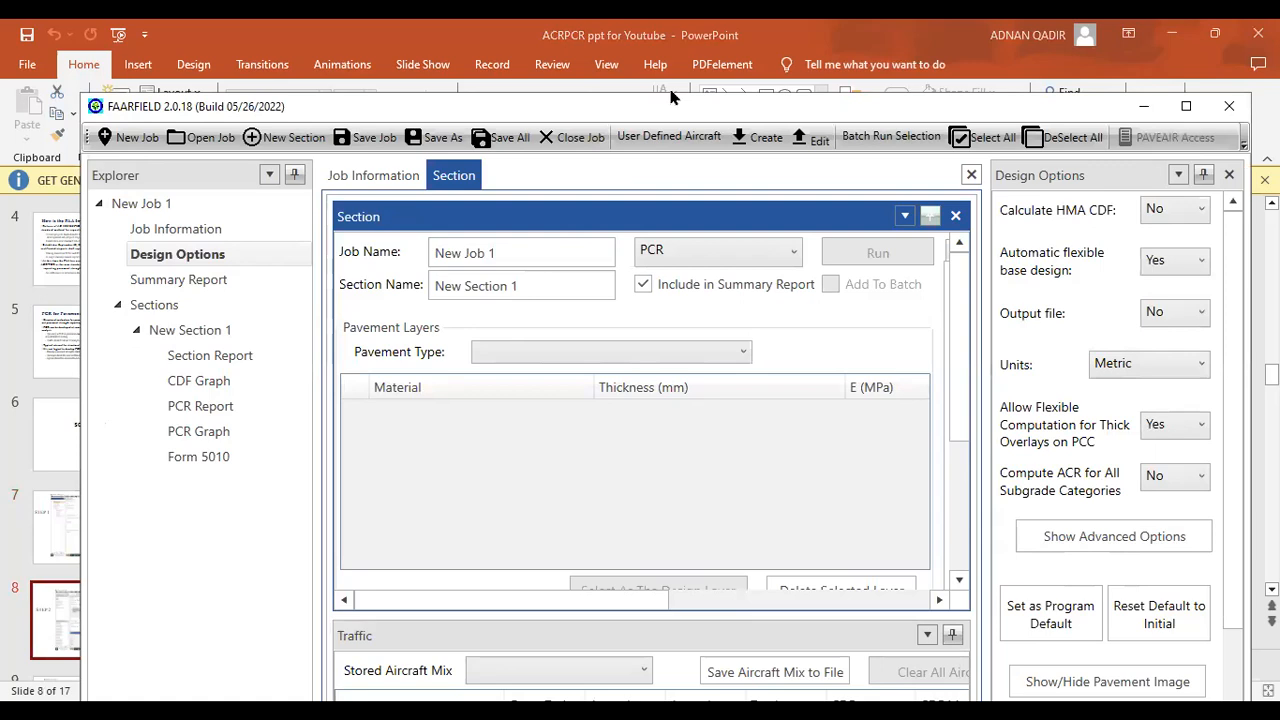
# Maximize the FAARFIELD window and display the material library
pyautogui.moveTo(672, 99); pyautogui.dragTo(685, 22)
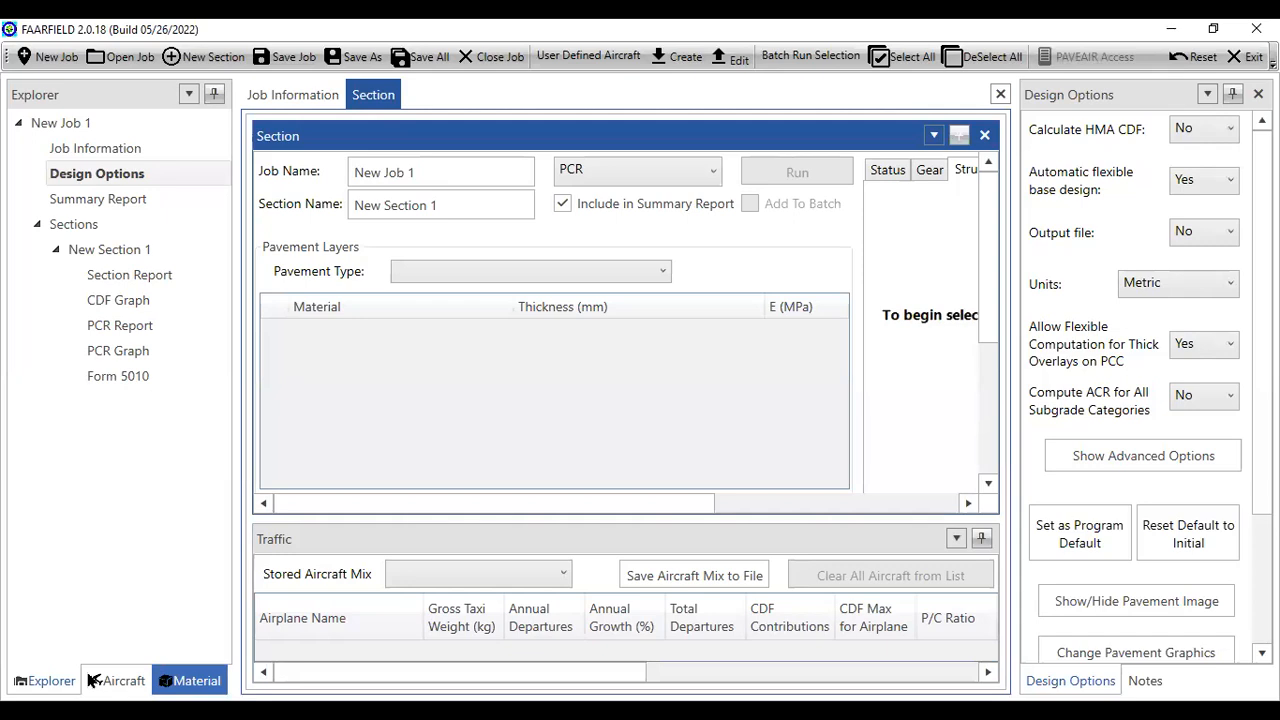
pyautogui.click(198, 680)
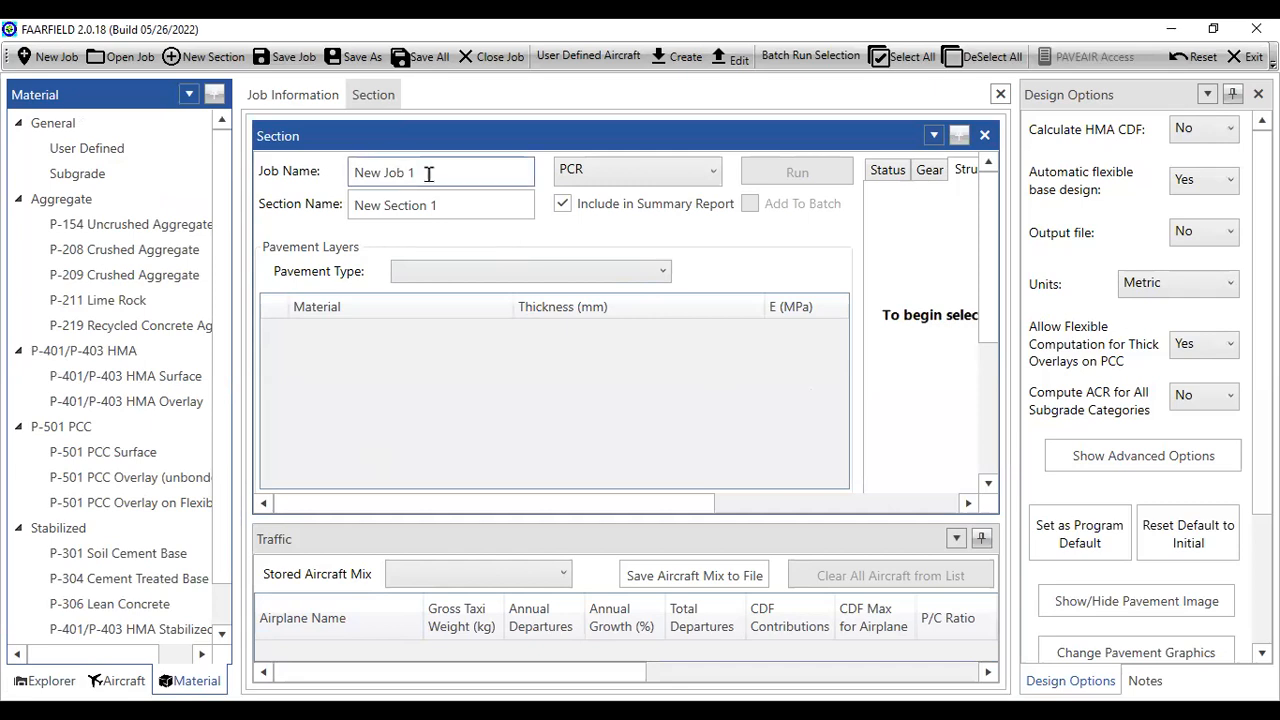
pyautogui.click(427, 450)
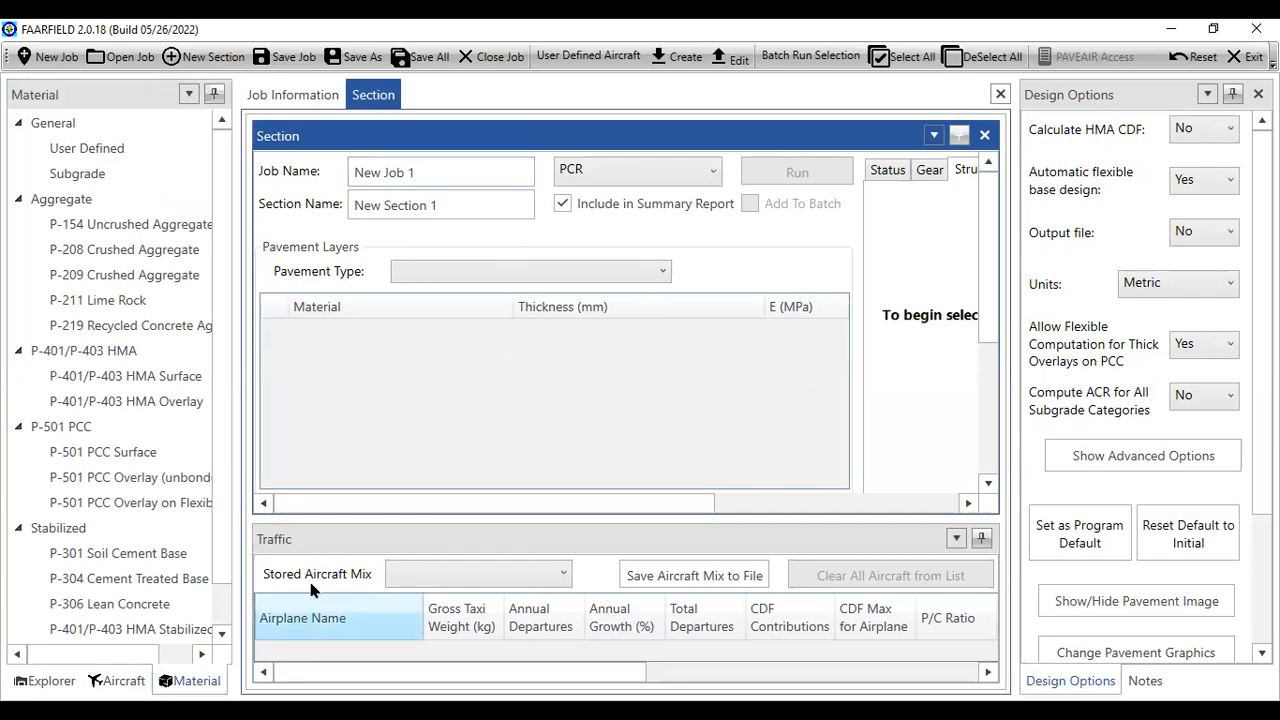
pyautogui.click(197, 680)
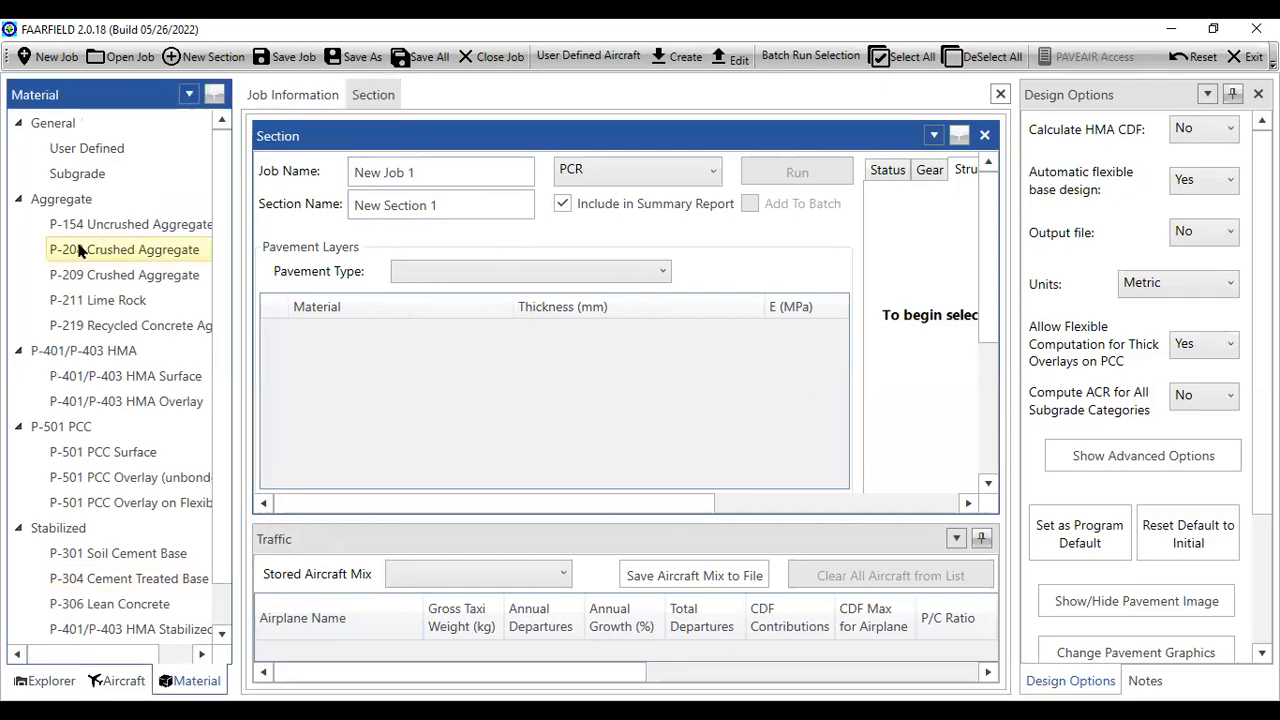
# Create a new job and name it "you tube 2"
pyautogui.moveTo(437, 176); pyautogui.dragTo(290, 183)
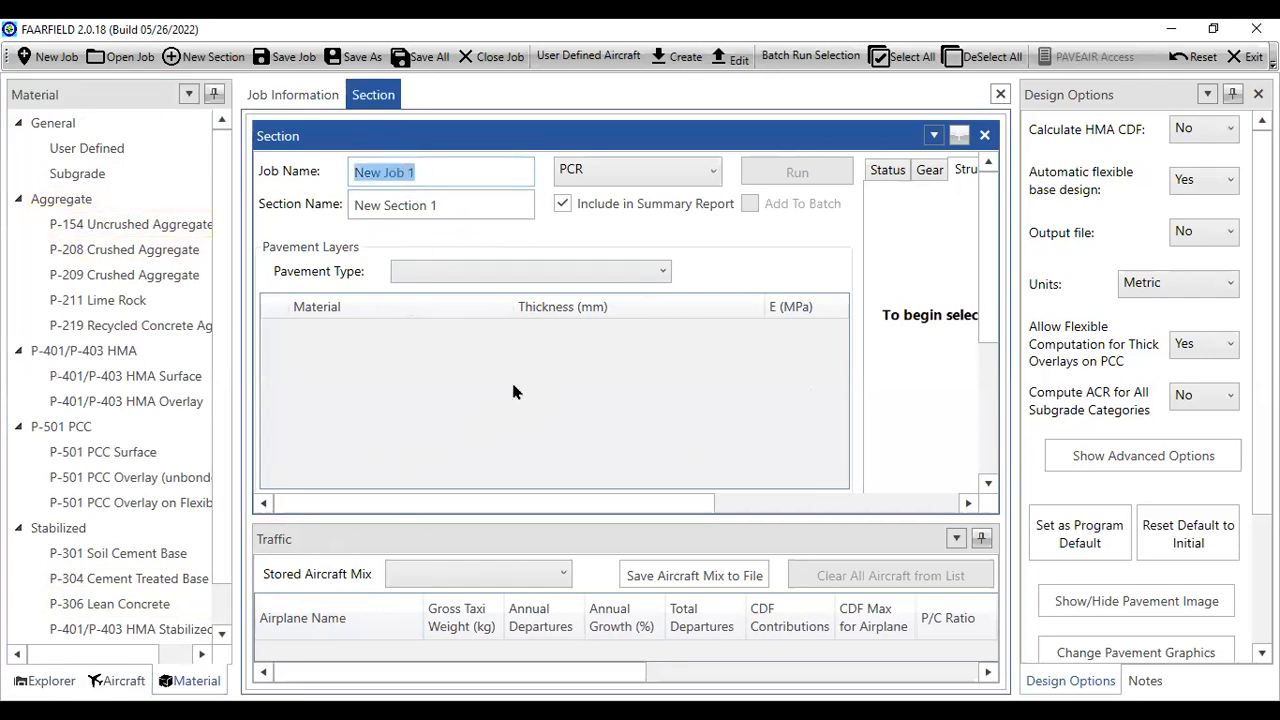
pyautogui.click(60, 62)
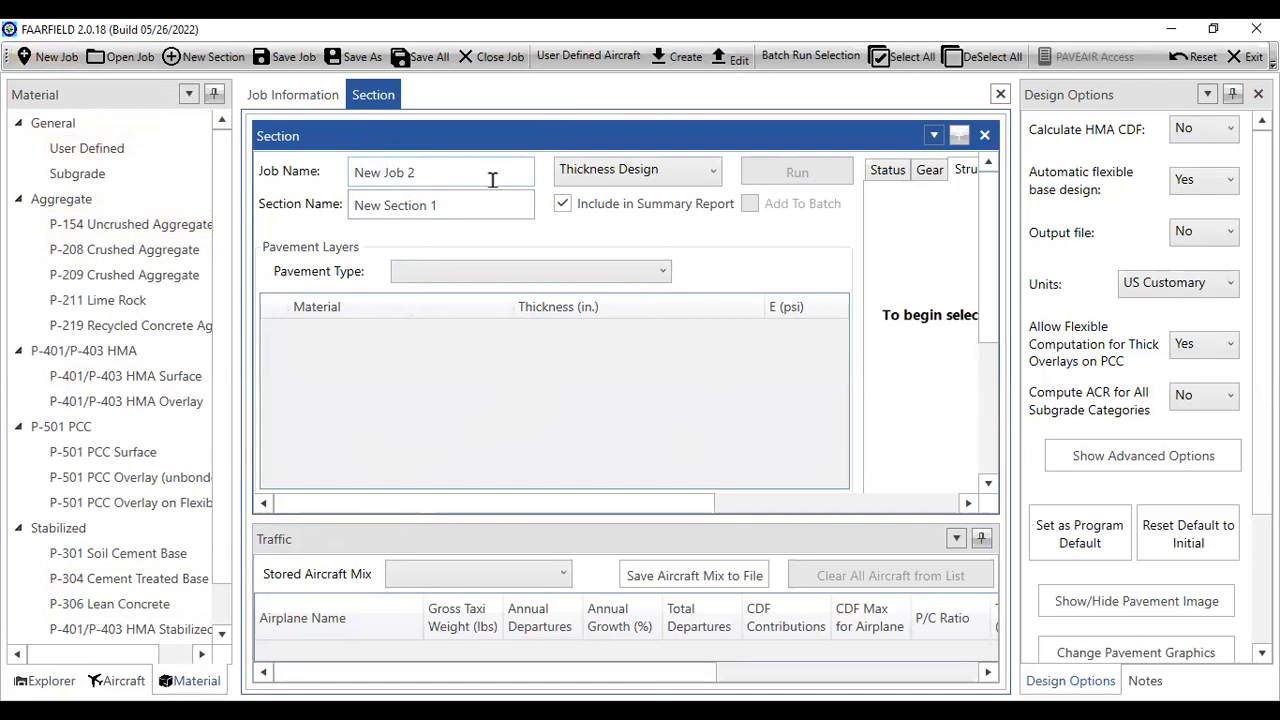
pyautogui.write('you tube')
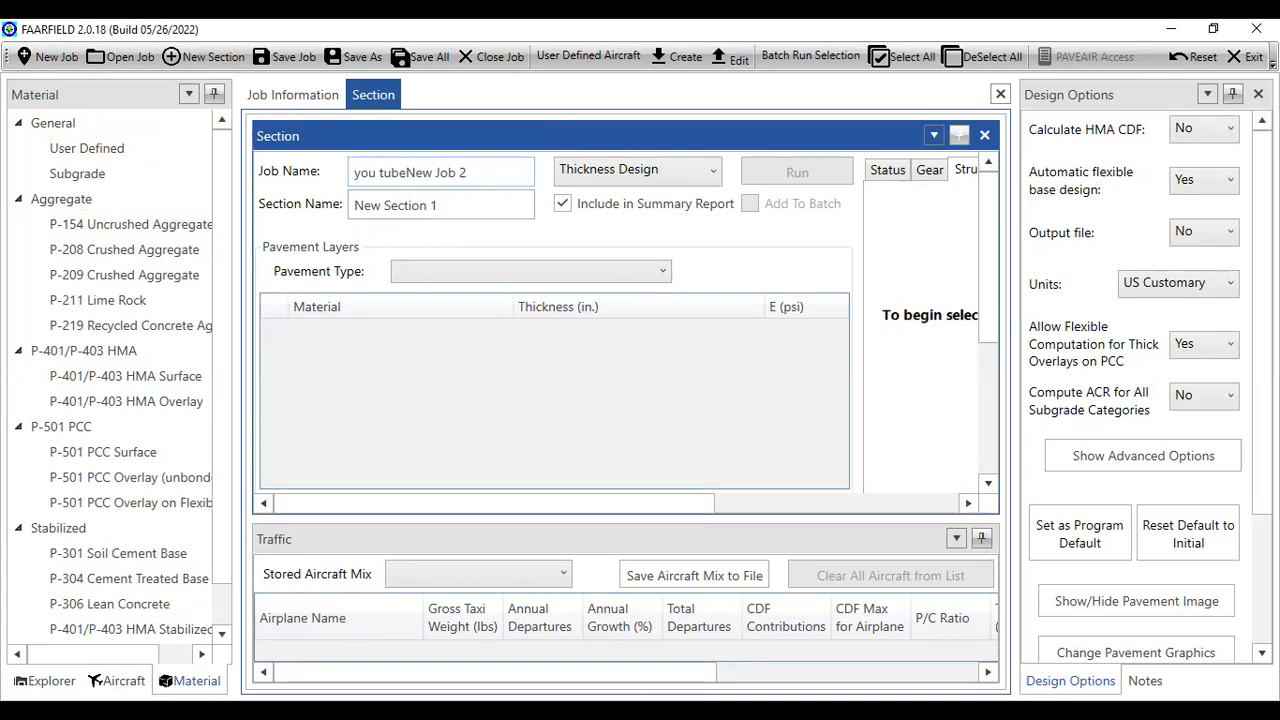
pyautogui.press('Delete')
pyautogui.press('Delete')
pyautogui.press('Delete')
pyautogui.press('Delete')
pyautogui.press('Delete')
pyautogui.press('Delete')
pyautogui.press('Delete')
# Set the pavement type to New Rigid and close the Design Options
pyautogui.click(665, 274)
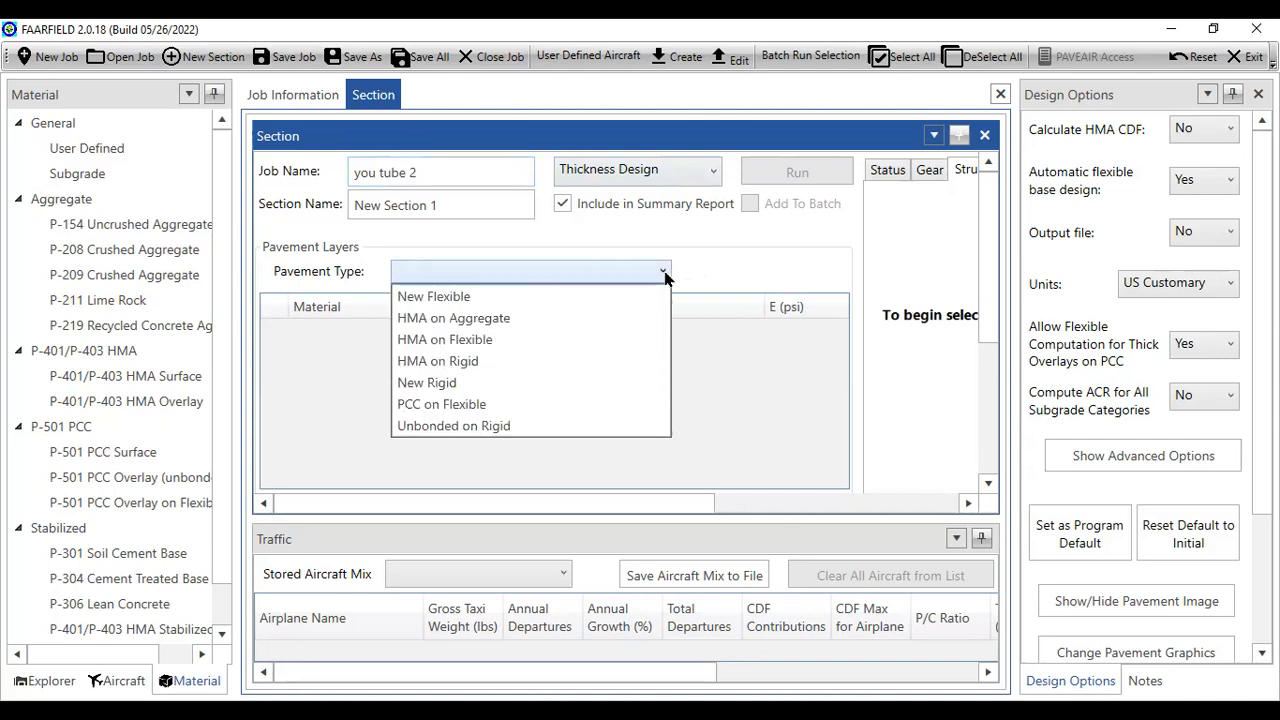
pyautogui.click(444, 382)
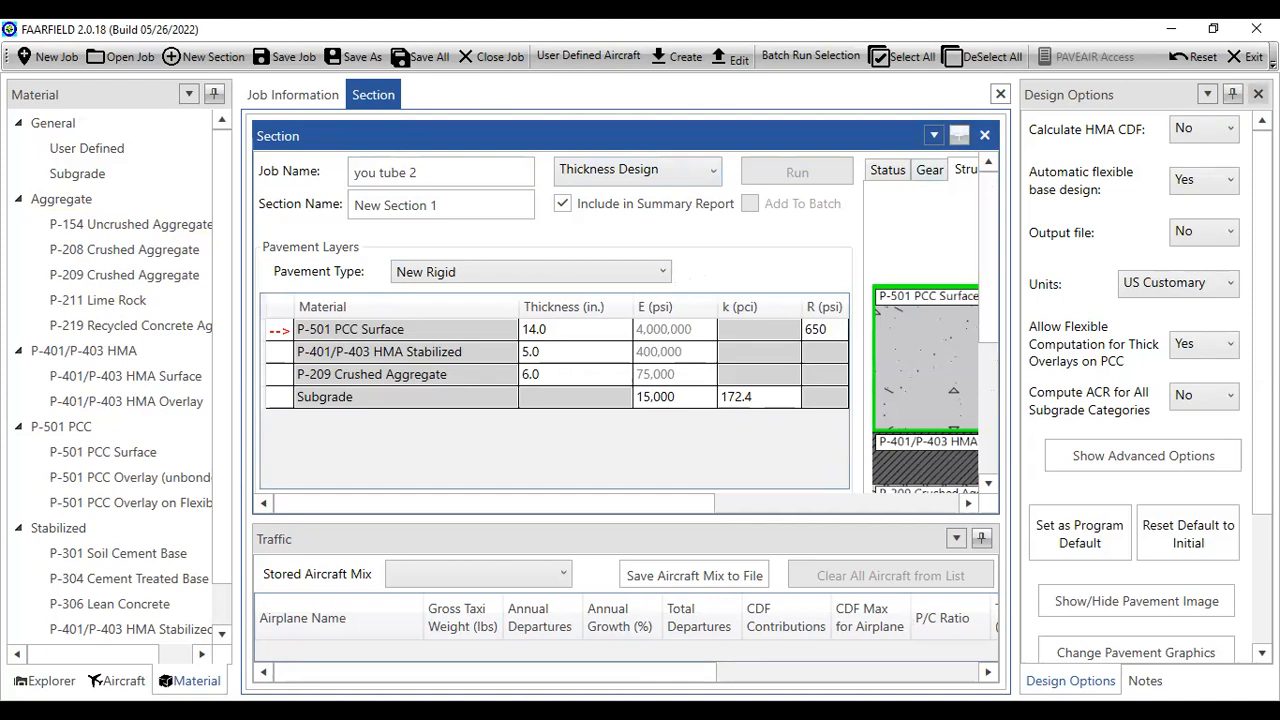
pyautogui.click(1258, 94)
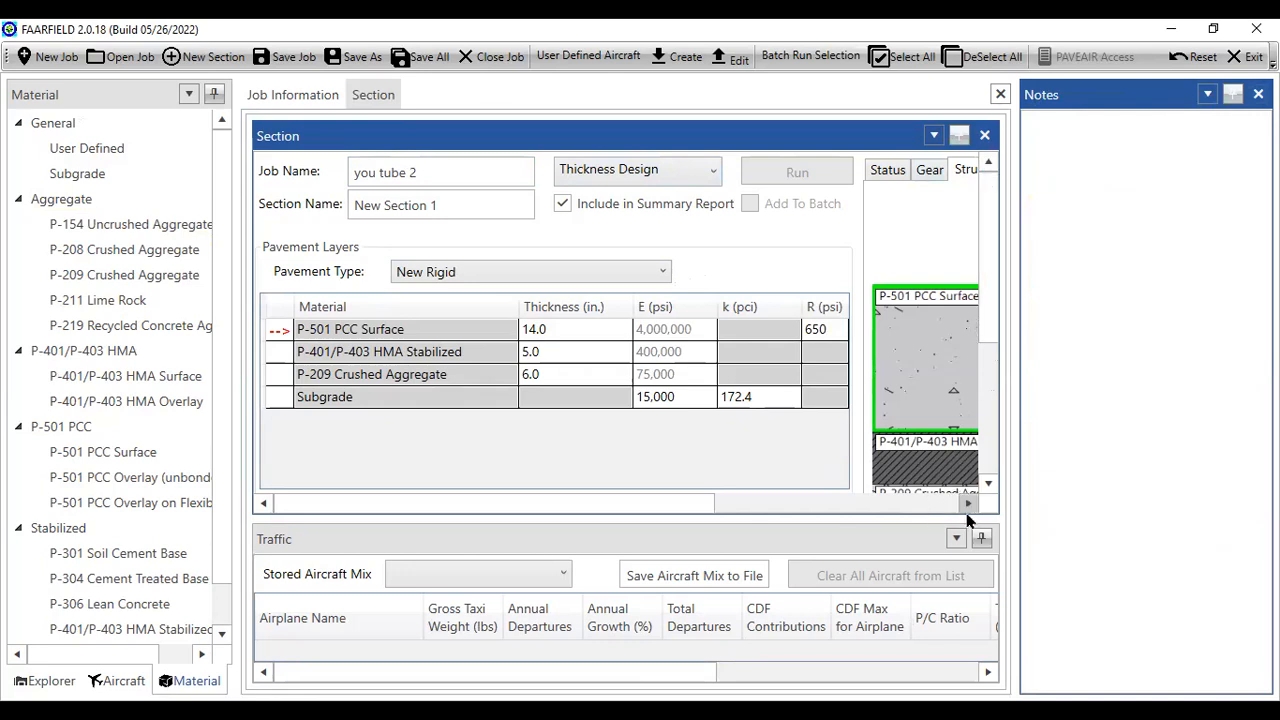
# Set the thickness of the P-501 PCC Surface layer to 5 inches
pyautogui.moveTo(968, 508); pyautogui.dragTo(968, 506)
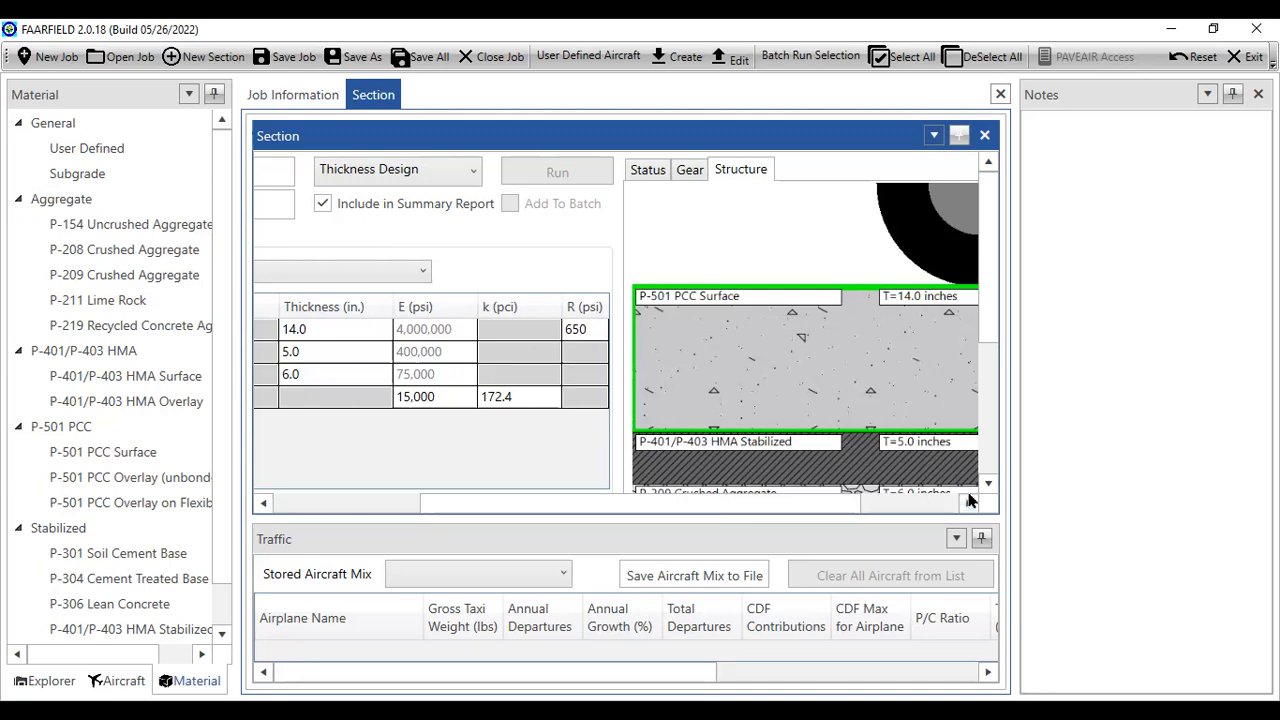
pyautogui.doubleClick(305, 329)
pyautogui.write('5')
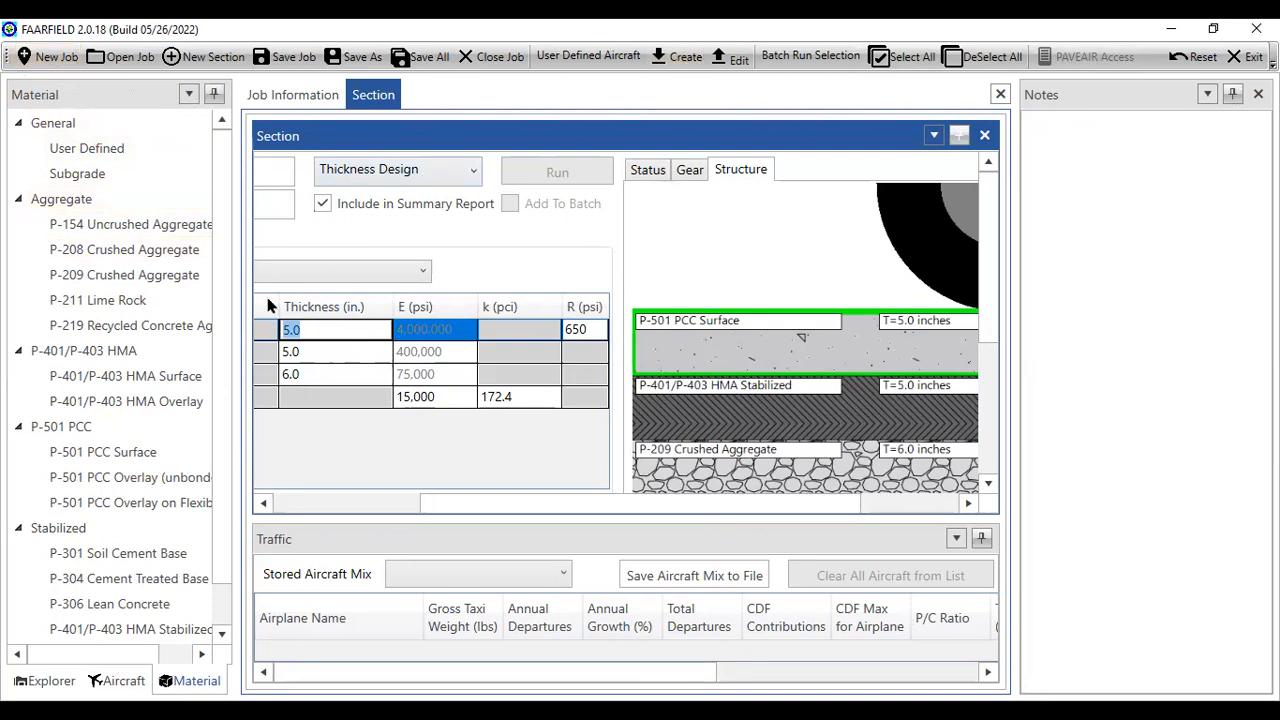
# Create another new job and collapse the material library so the aircraft library is shown
pyautogui.click(54, 60)
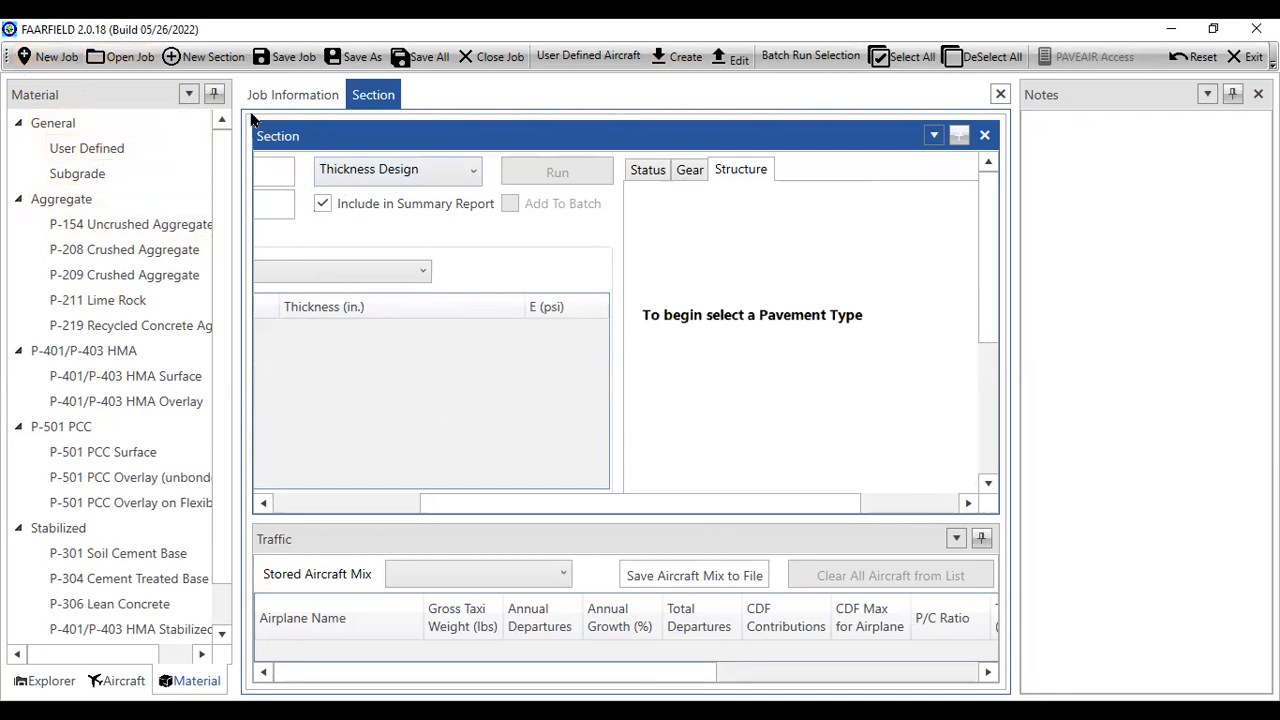
pyautogui.click(211, 96)
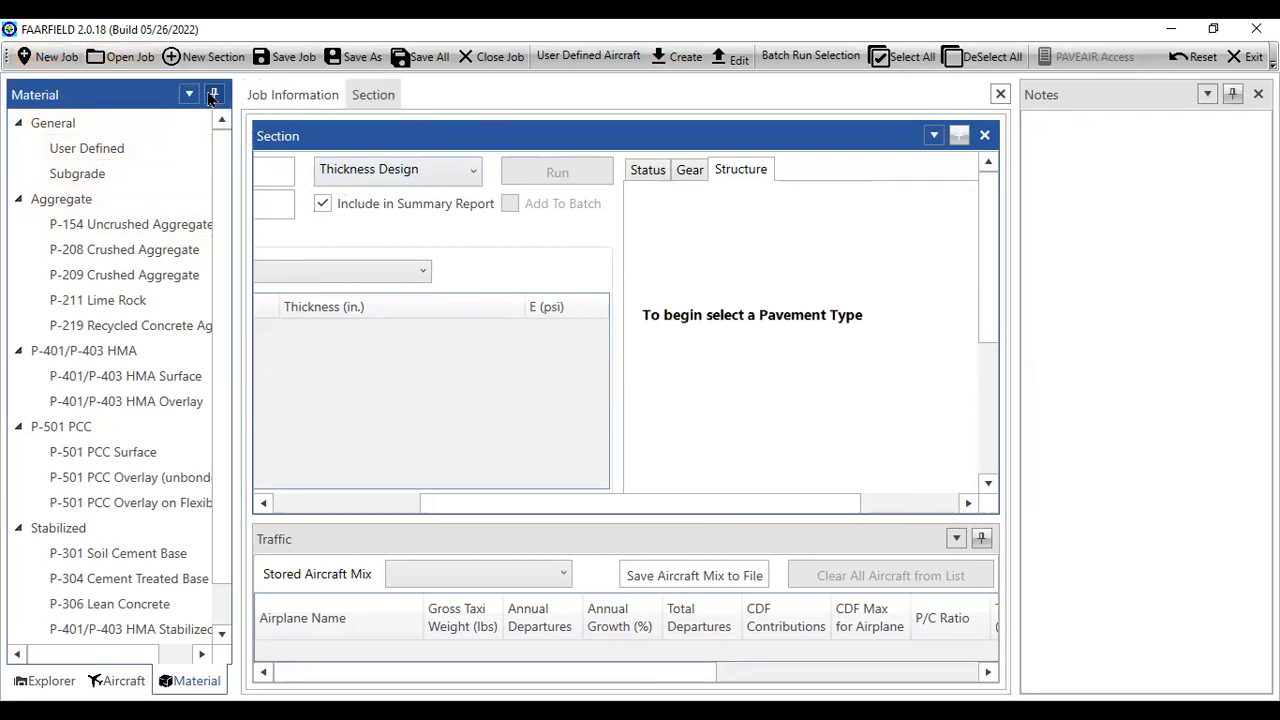
pyautogui.click(213, 96)
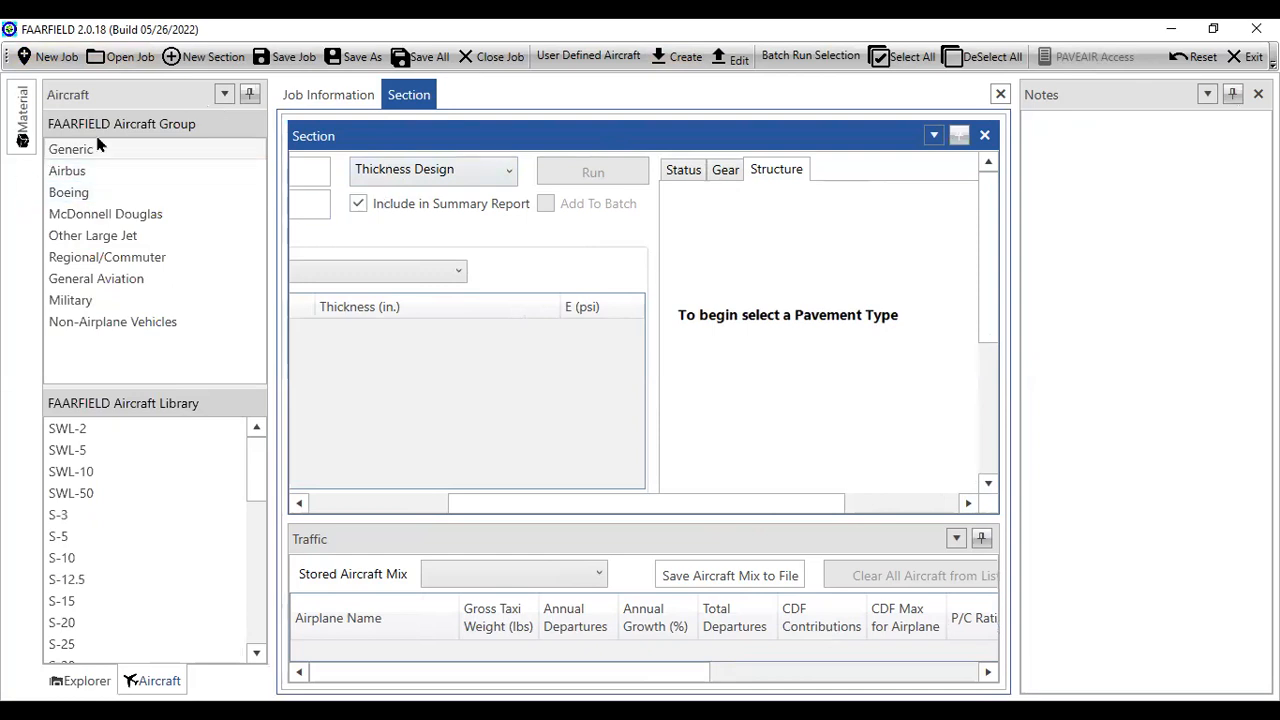
# Switch to PowerPoint, examine the STEP 2 slide's layer and traffic inputs full screen, and return to FAARFIELD
pyautogui.click(1177, 31)
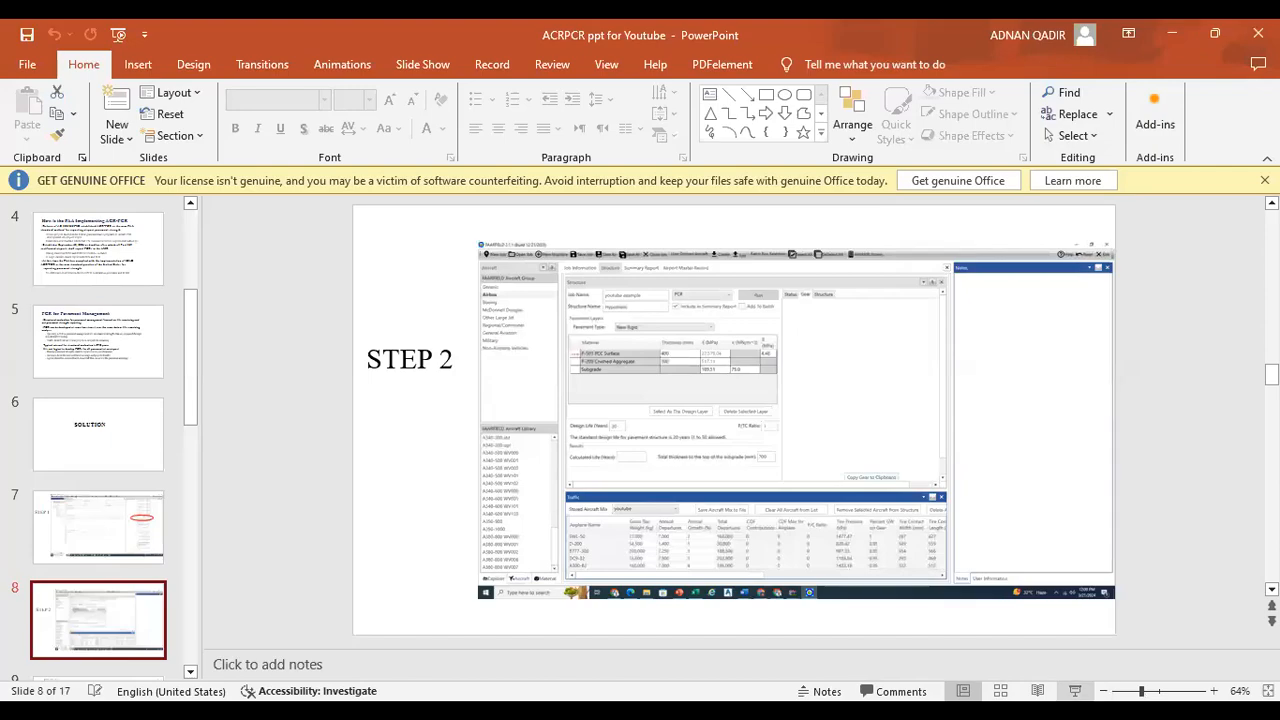
pyautogui.click(1080, 690)
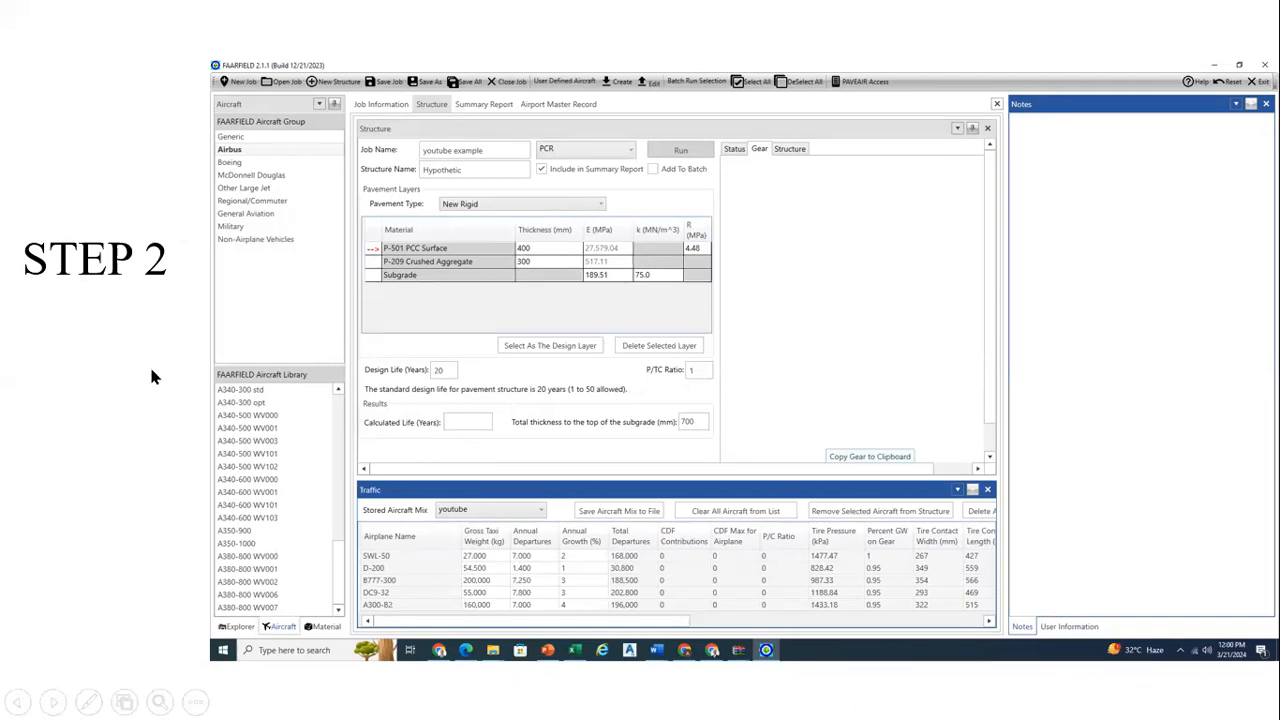
pyautogui.click(1215, 72)
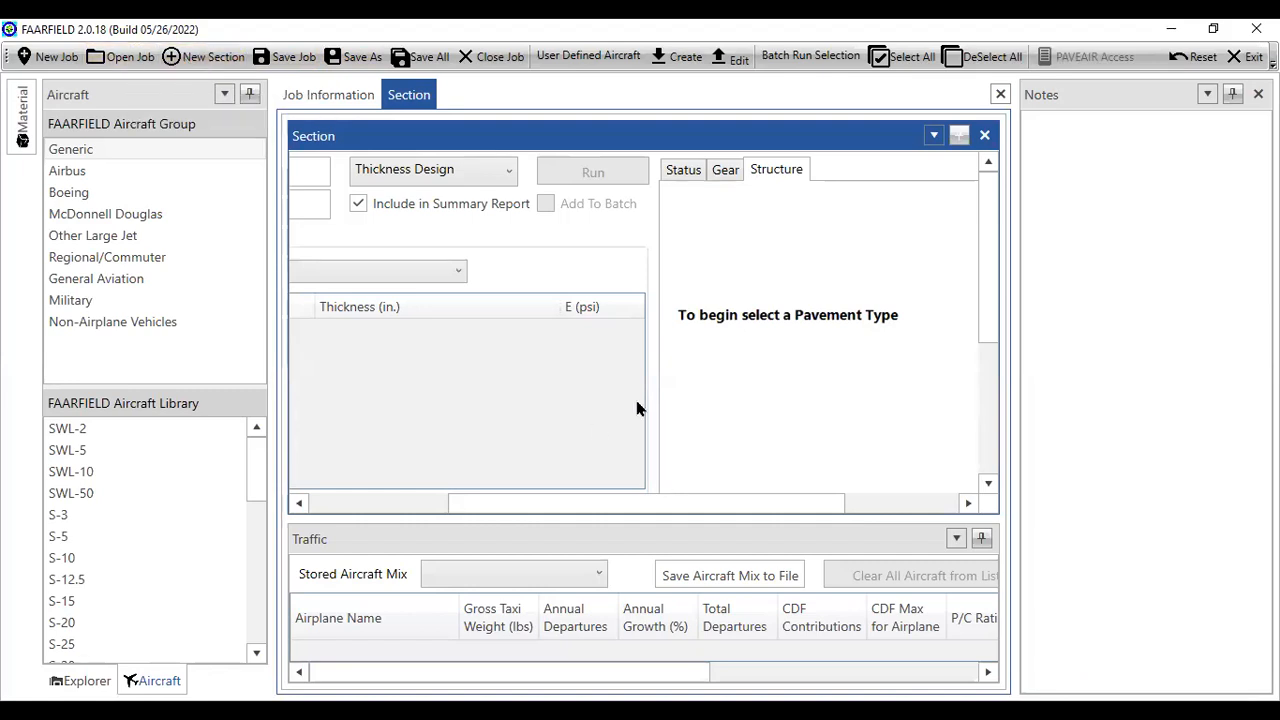
# Rename the new job as "youtube"
pyautogui.moveTo(597, 505); pyautogui.dragTo(459, 505)
pyautogui.click(484, 175)
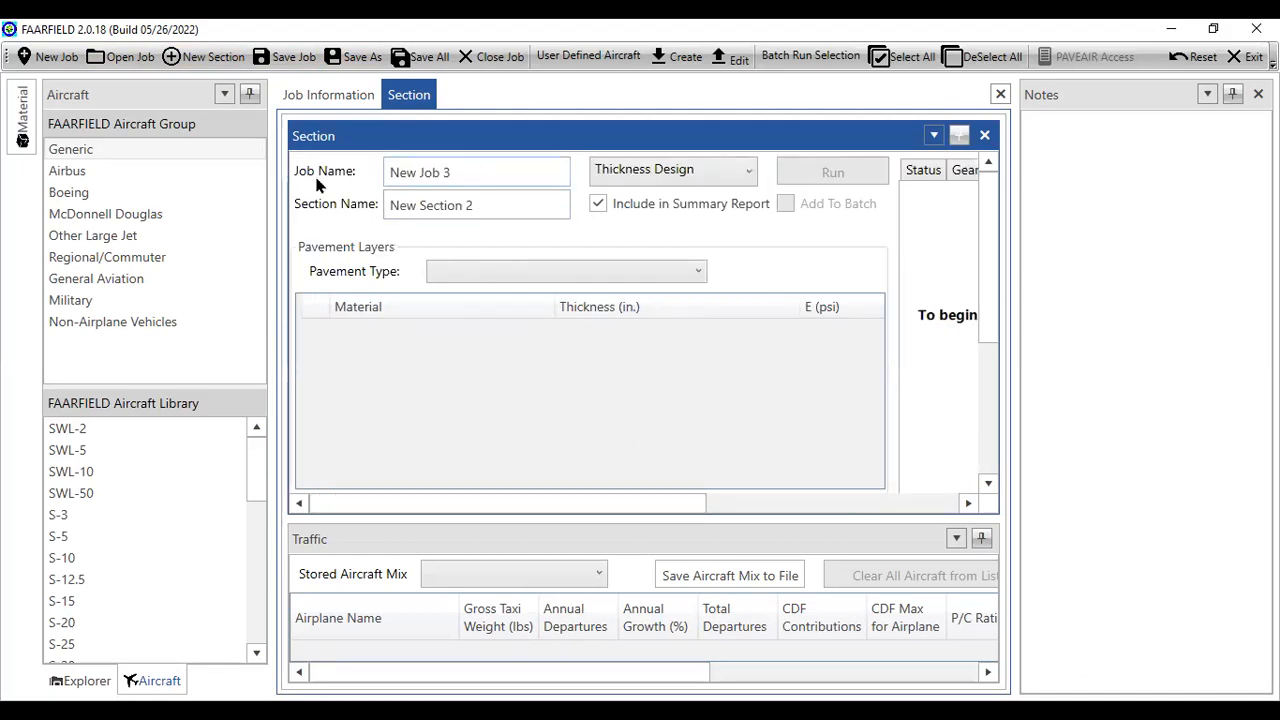
pyautogui.hotkey('ctrl', 'a')
pyautogui.write('y')
pyautogui.write('ou')
pyautogui.write('ti')
pyautogui.press('BackSpace')
pyautogui.write('ube')
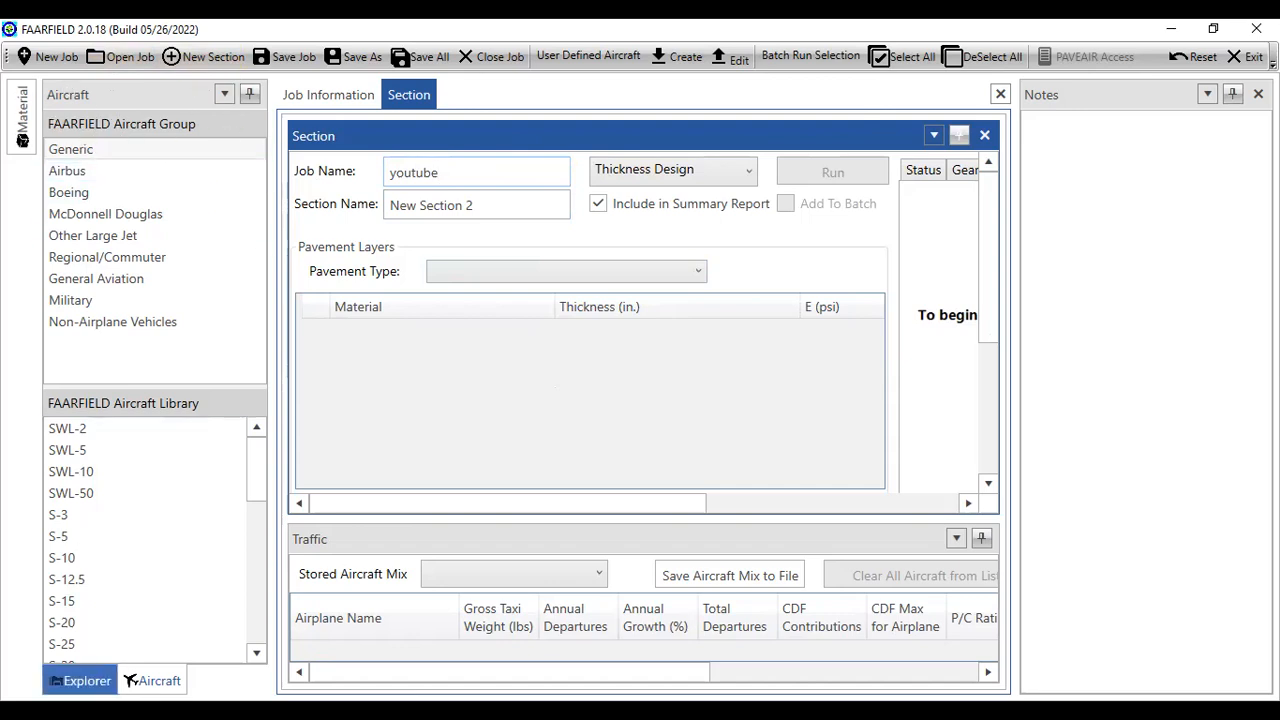
# Open the design options of New Job 1 and set its New Section 1 pavement type to New Rigid
pyautogui.click(80, 680)
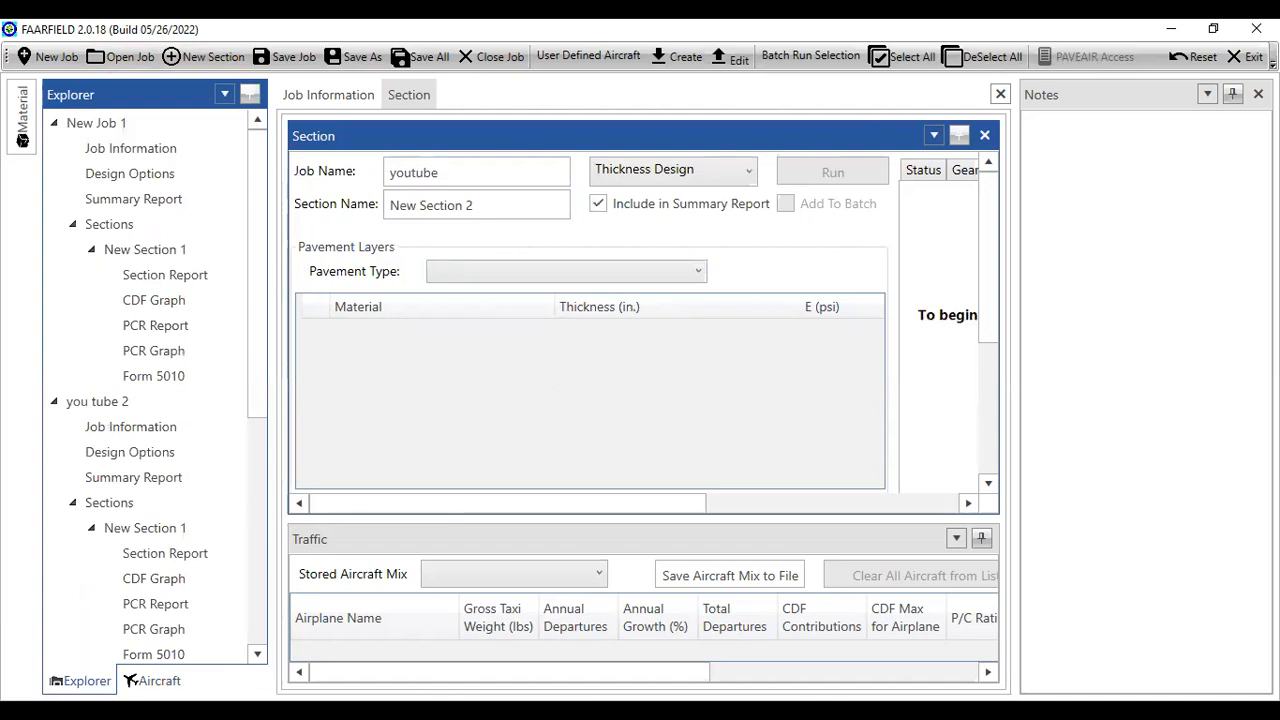
pyautogui.click(170, 178)
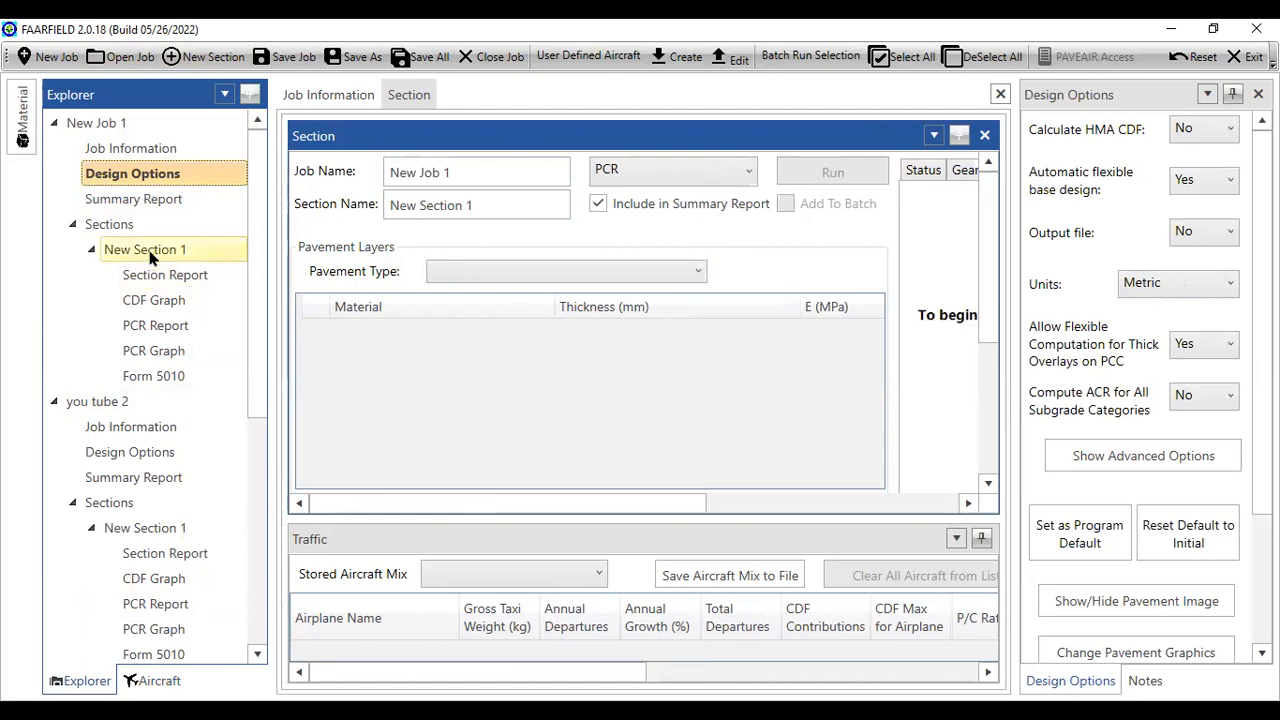
pyautogui.click(697, 274)
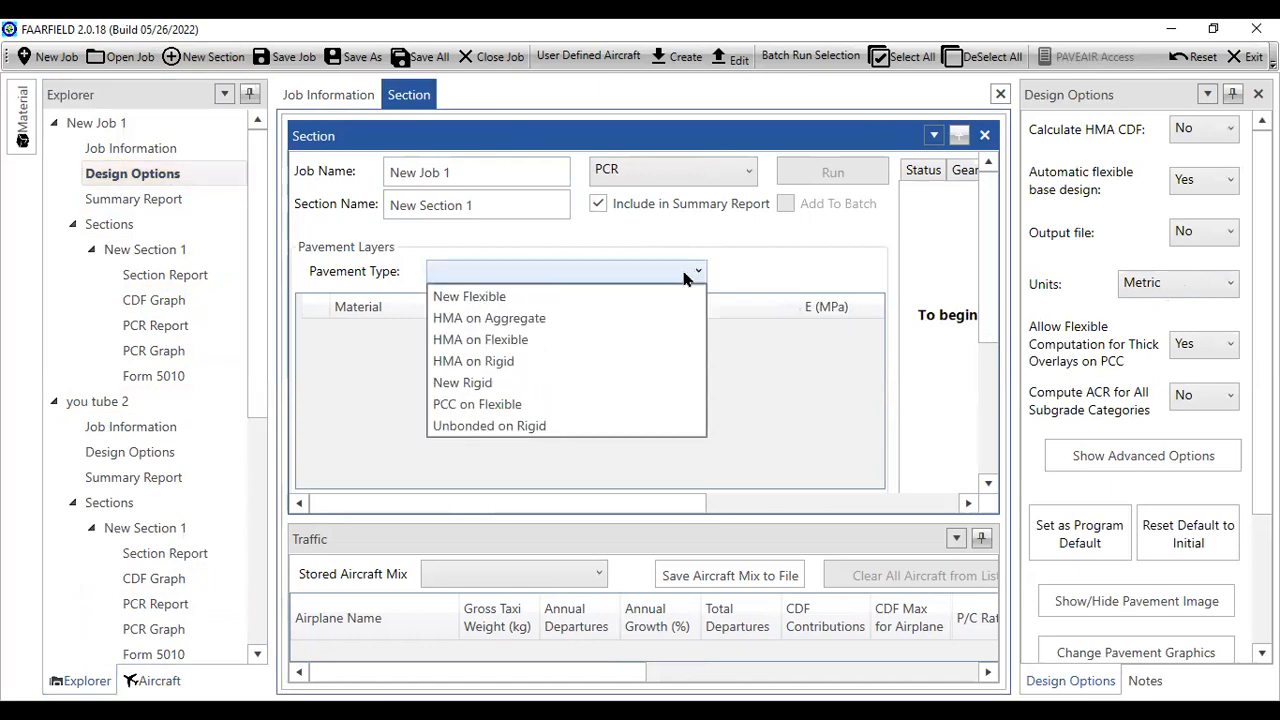
pyautogui.click(505, 385)
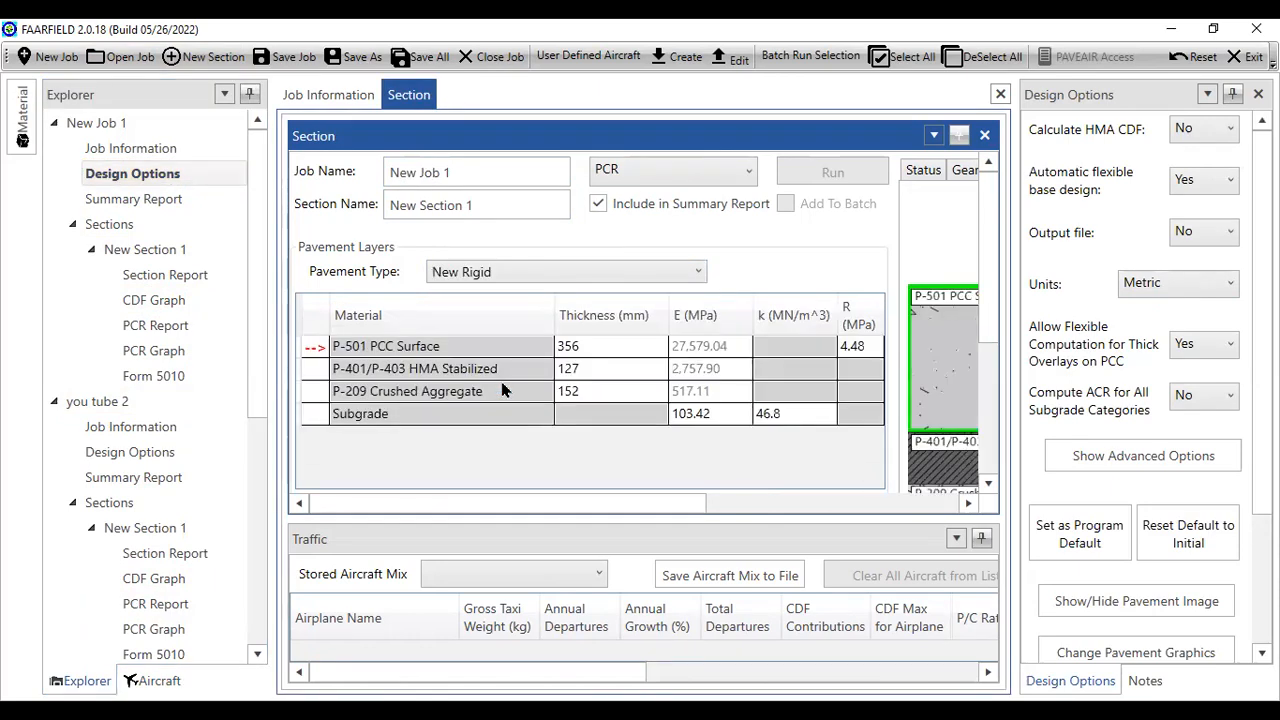
# Try to set the thickness of the P-501 PCC Surface layer to 400 mm in the layer table
pyautogui.click(588, 350)
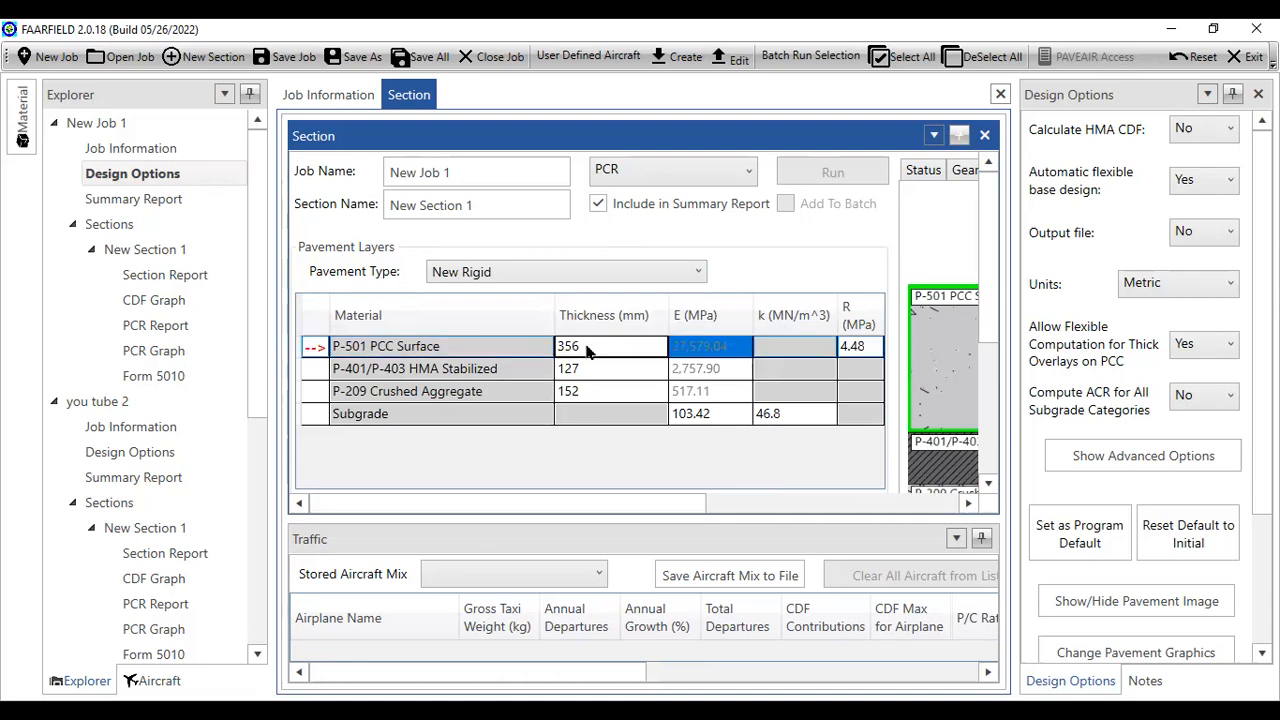
pyautogui.write('400')
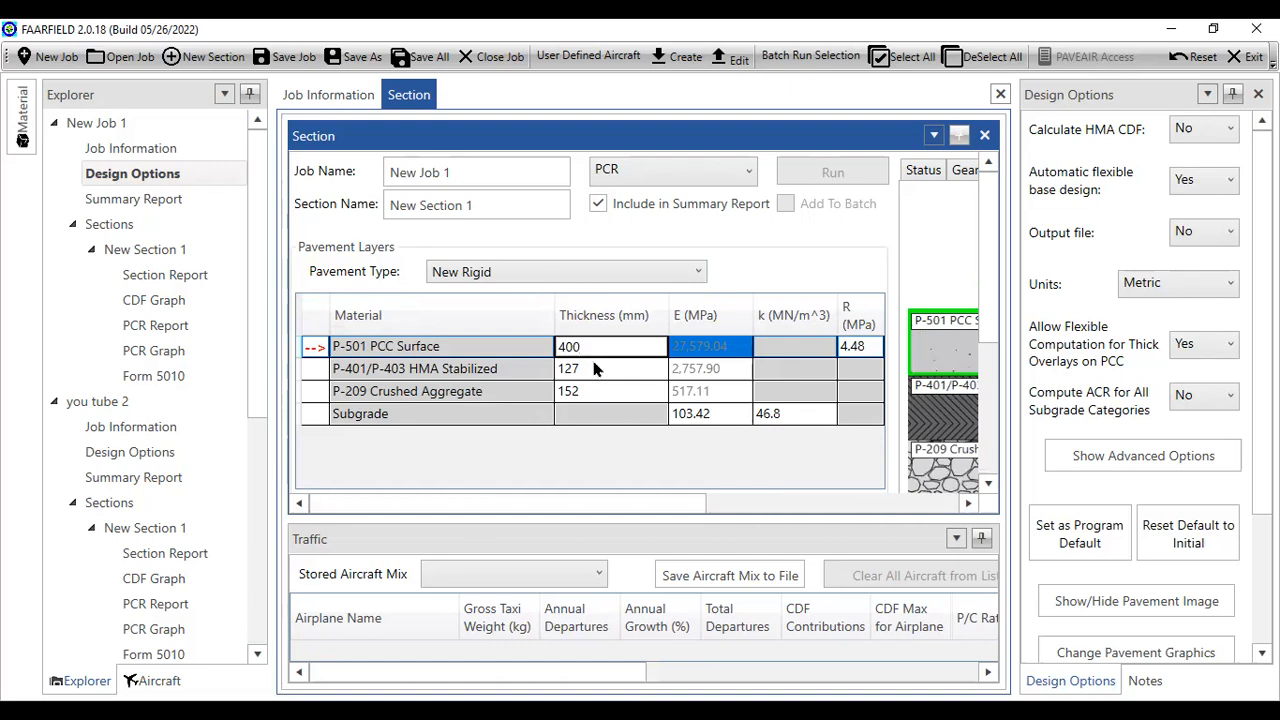
pyautogui.click(594, 370)
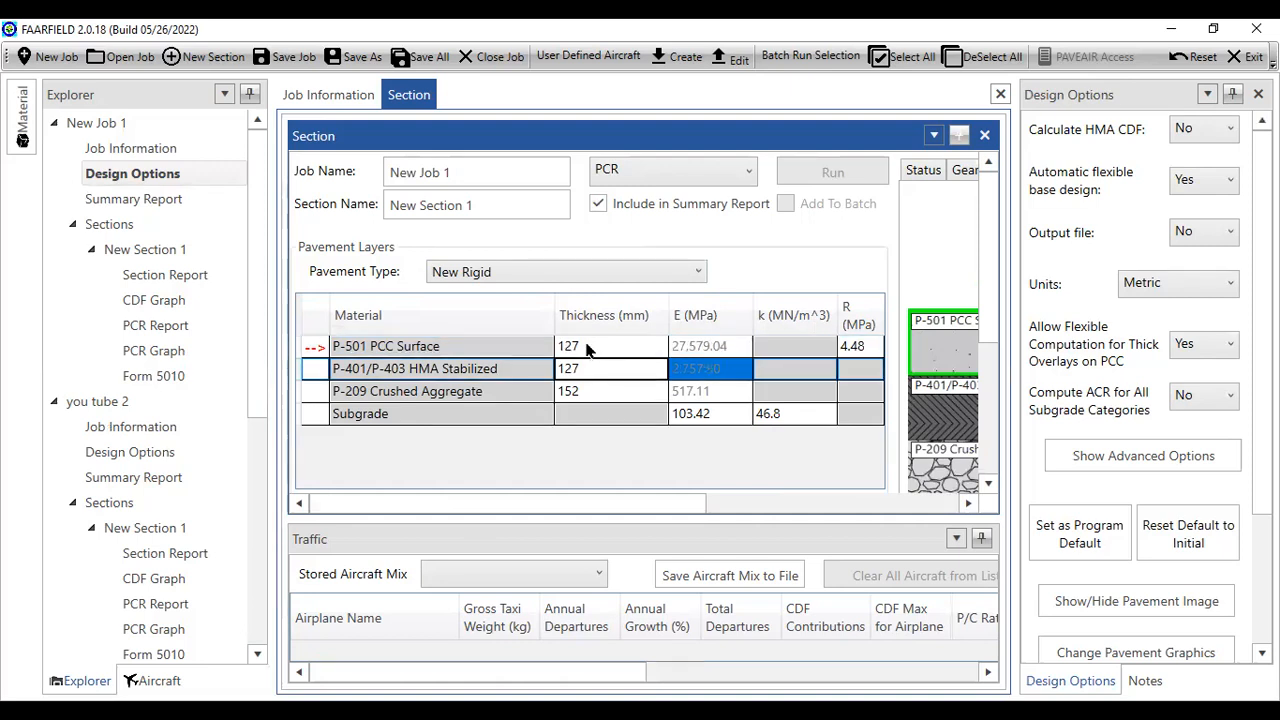
pyautogui.click(588, 348)
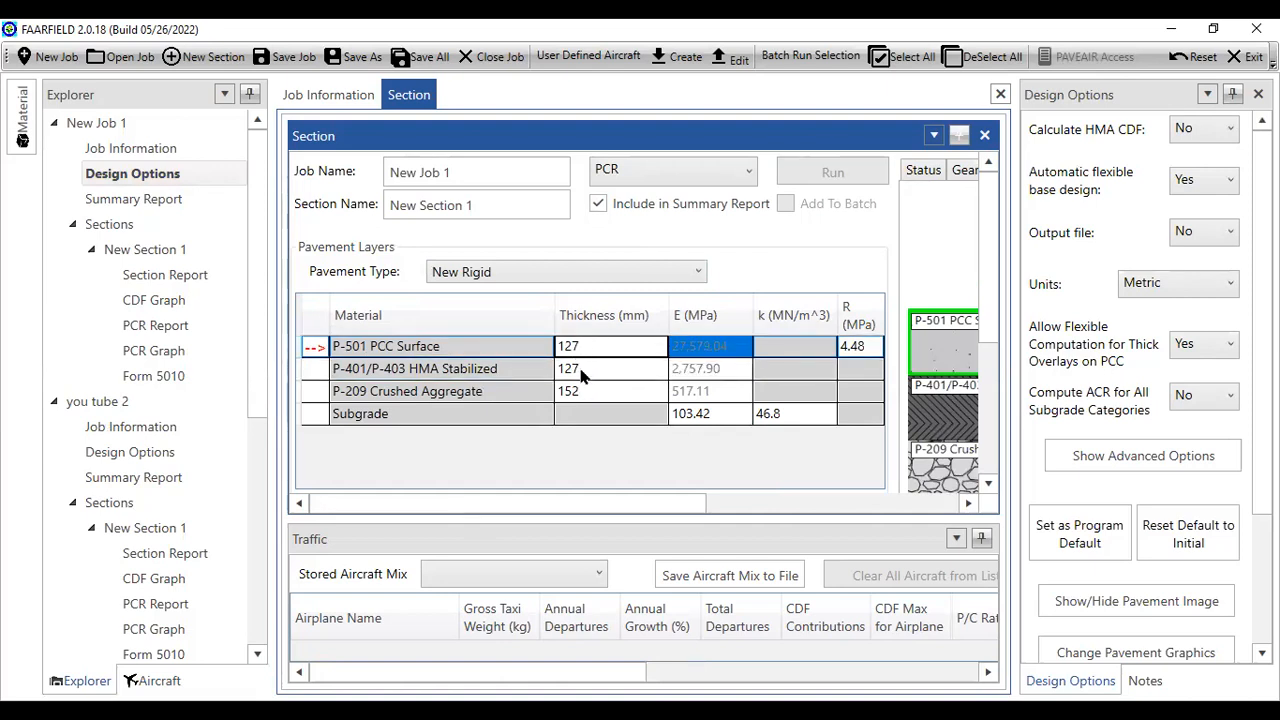
pyautogui.click(585, 371)
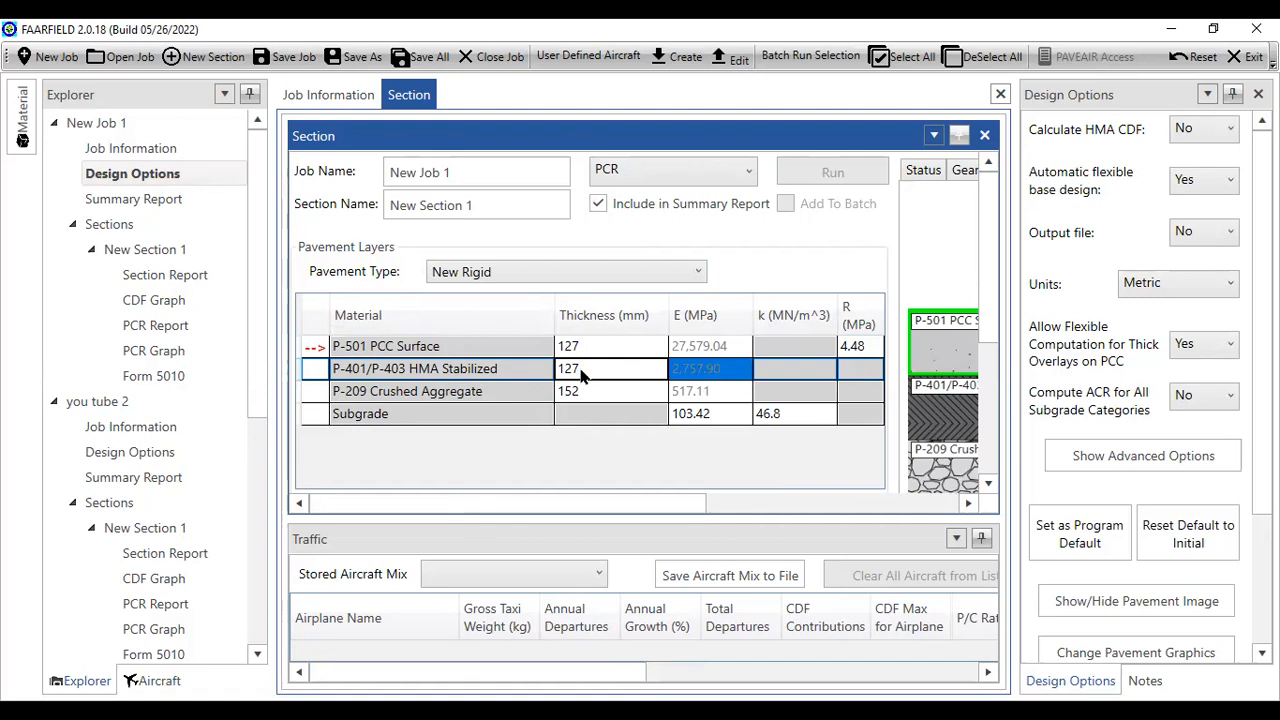
pyautogui.click(936, 406)
pyautogui.doubleClick(936, 404)
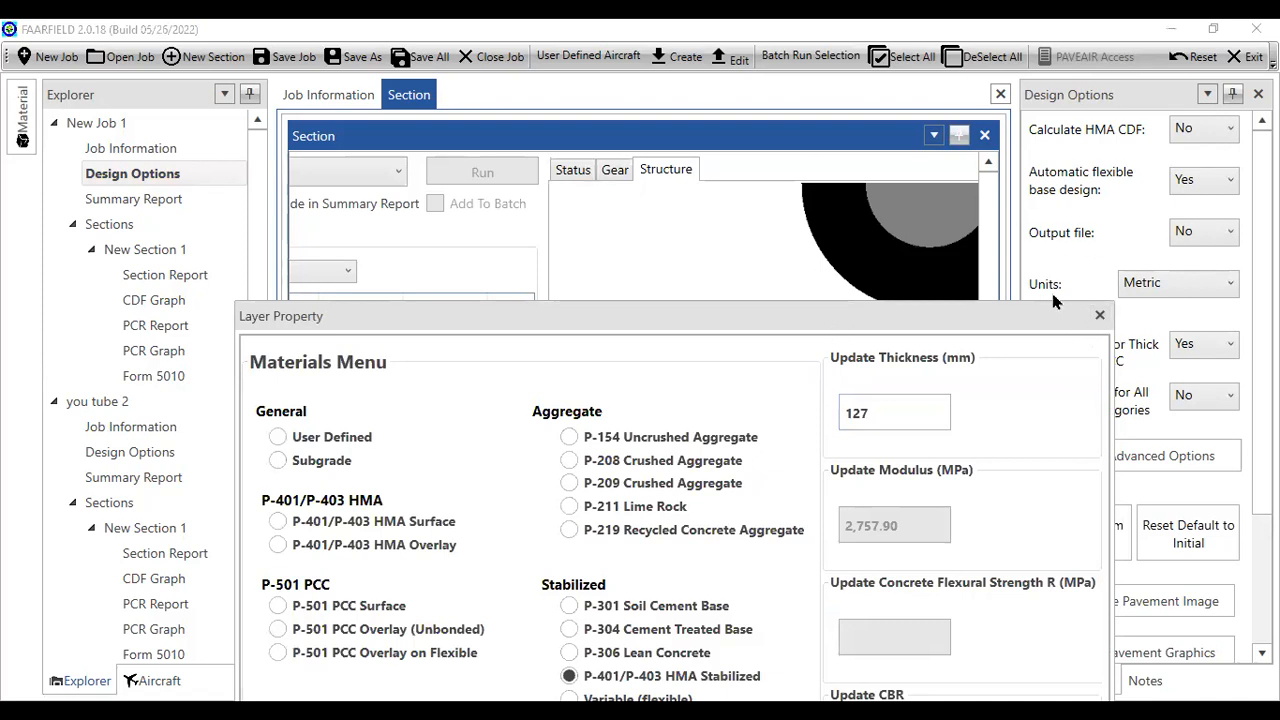
pyautogui.click(1099, 315)
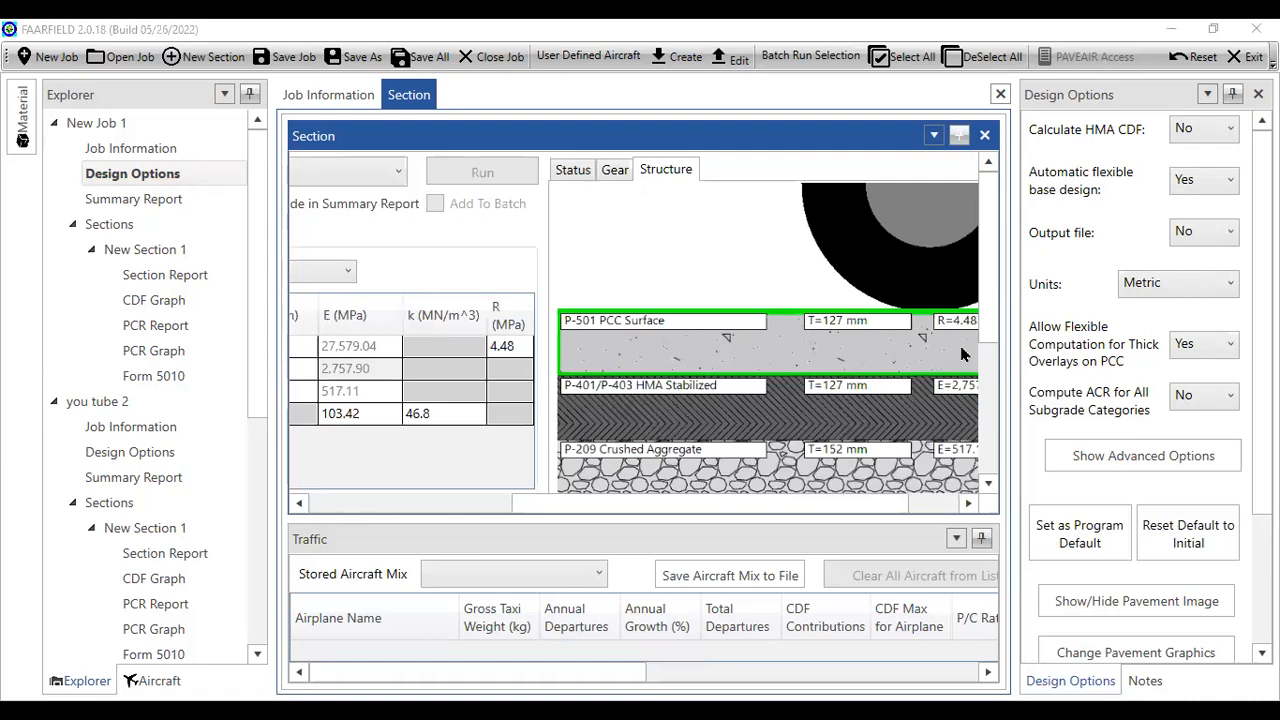
# Delete the P-401/P-403 HMA Stabilized layer from the pavement structure through its layer properties
pyautogui.scroll(-3, 962, 354)
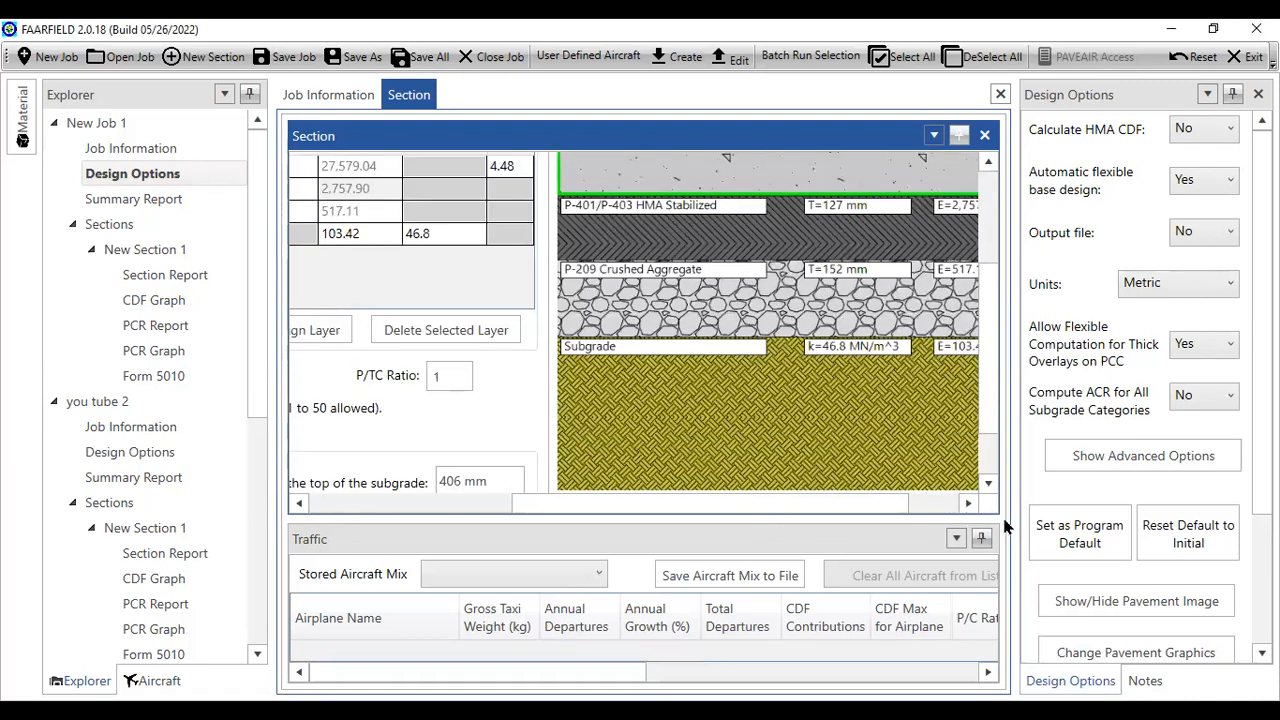
pyautogui.click(987, 484)
pyautogui.click(987, 484)
pyautogui.click(987, 484)
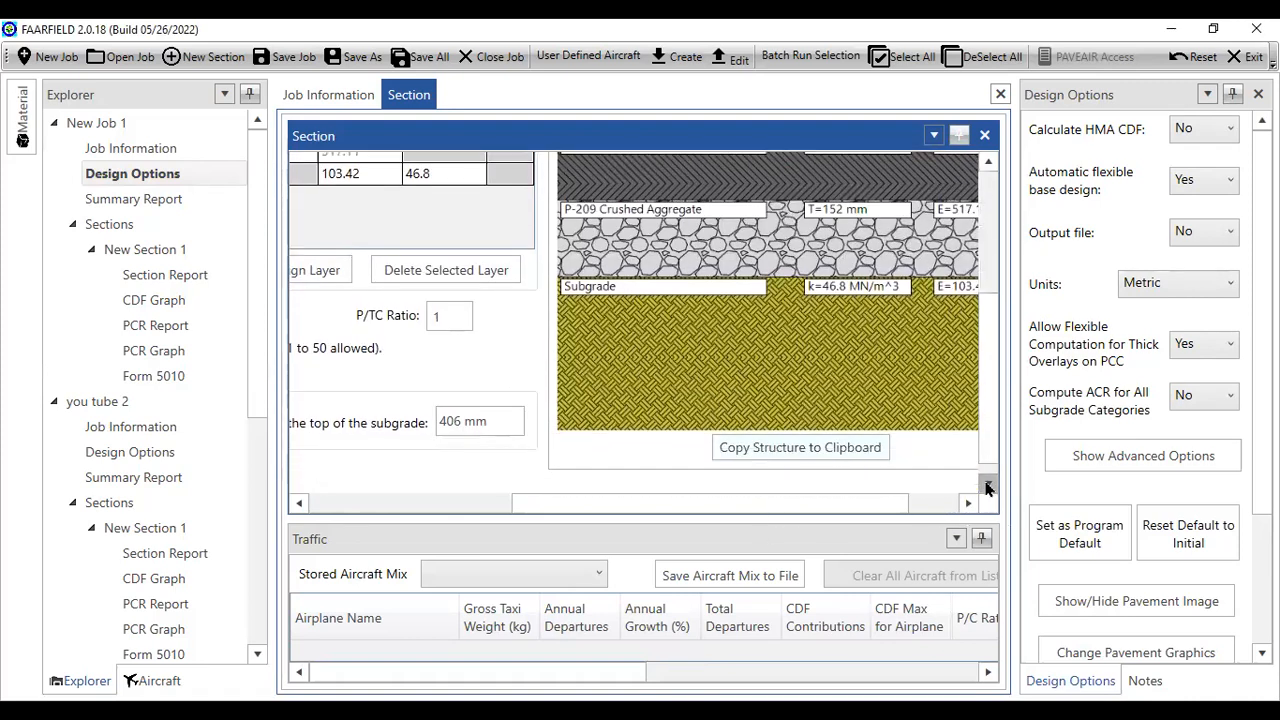
pyautogui.click(987, 485)
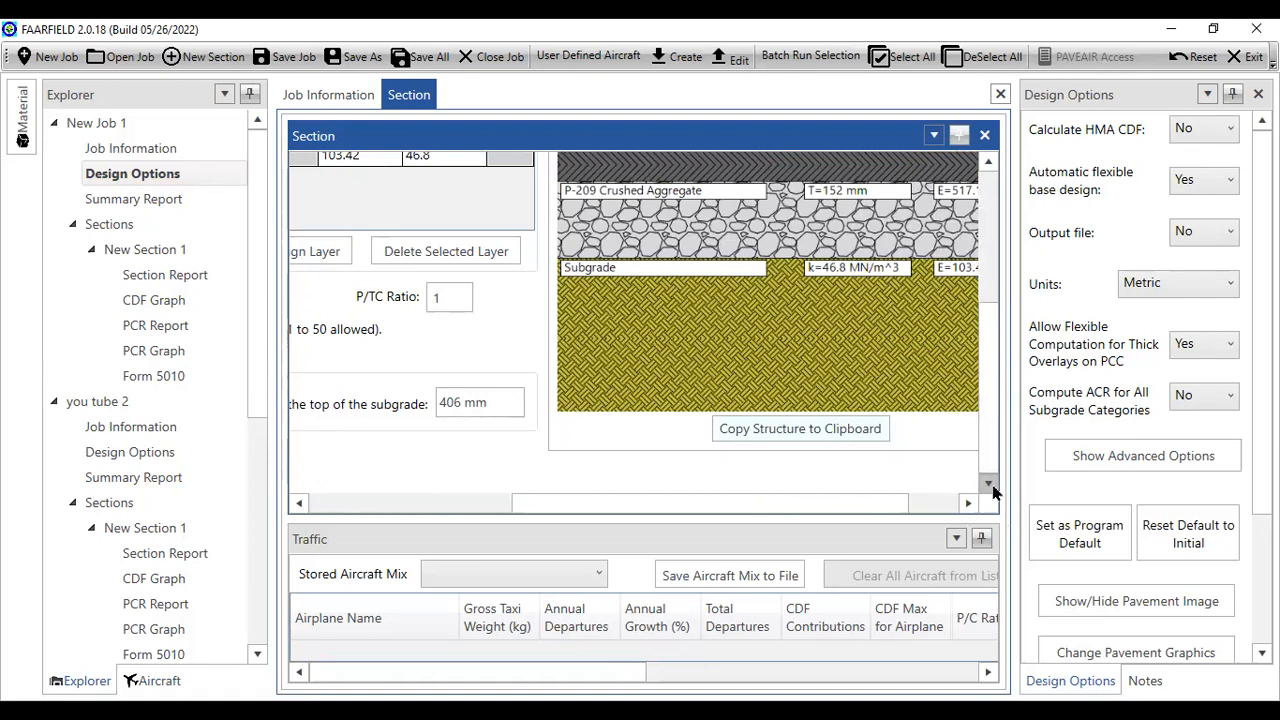
pyautogui.moveTo(886, 503); pyautogui.dragTo(965, 503)
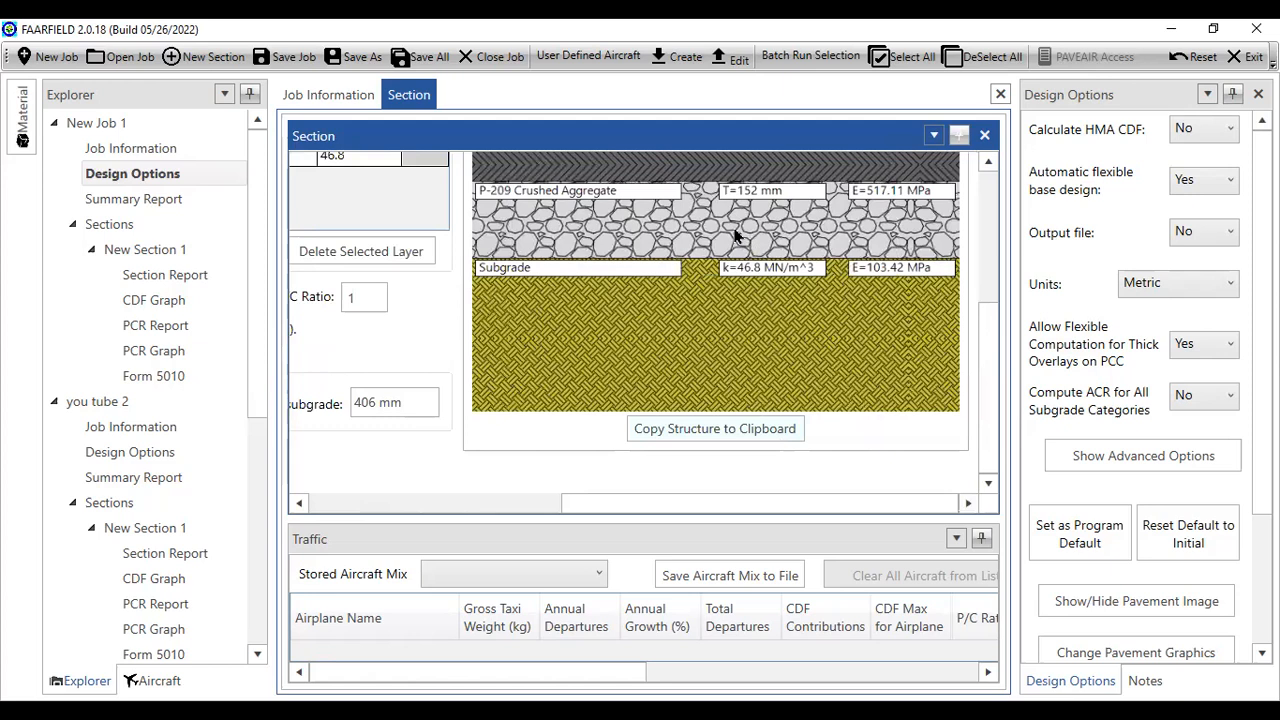
pyautogui.scroll(3, 708, 236)
pyautogui.hscroll(-1, 640, 248)
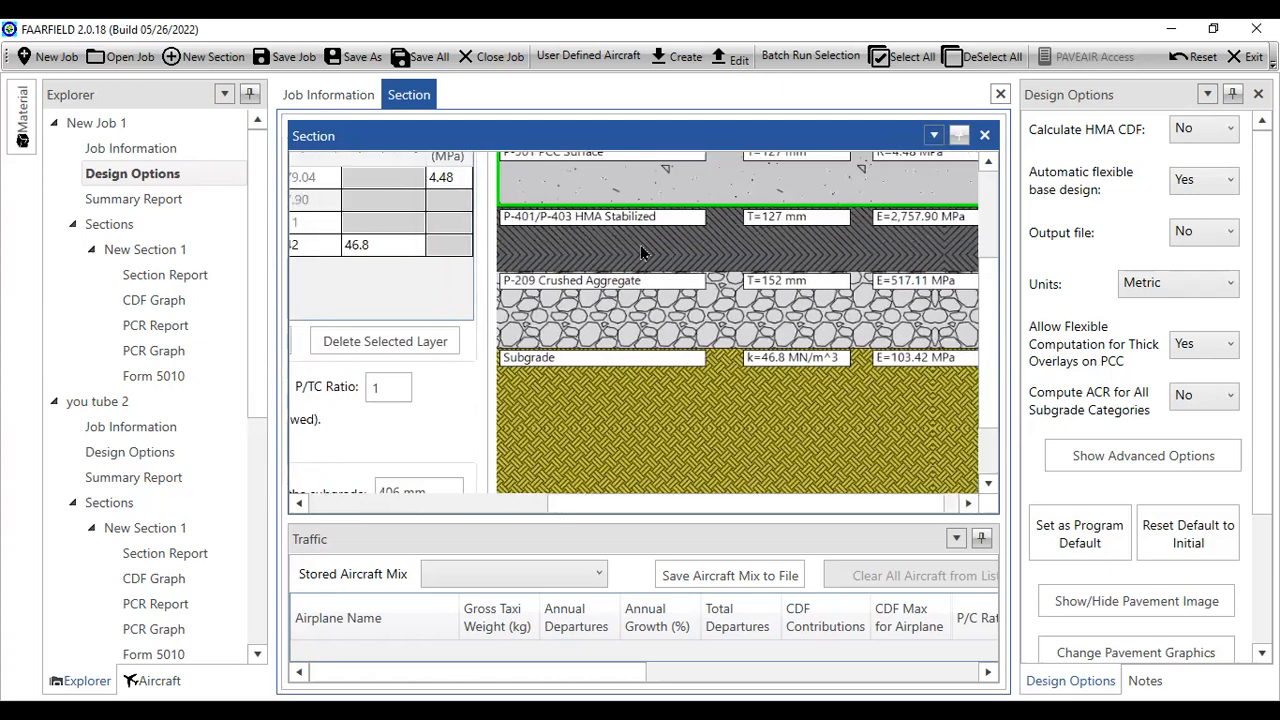
pyautogui.doubleClick(641, 250)
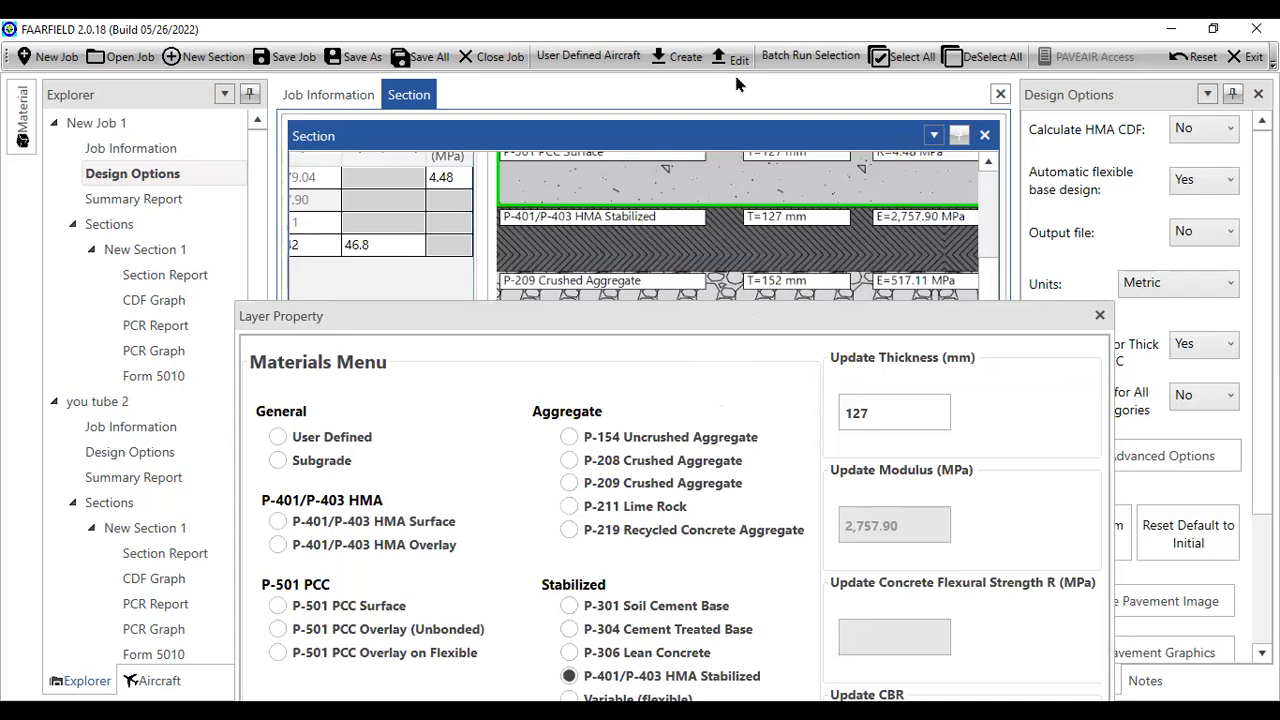
pyautogui.moveTo(755, 316); pyautogui.dragTo(735, 60)
pyautogui.click(700, 516)
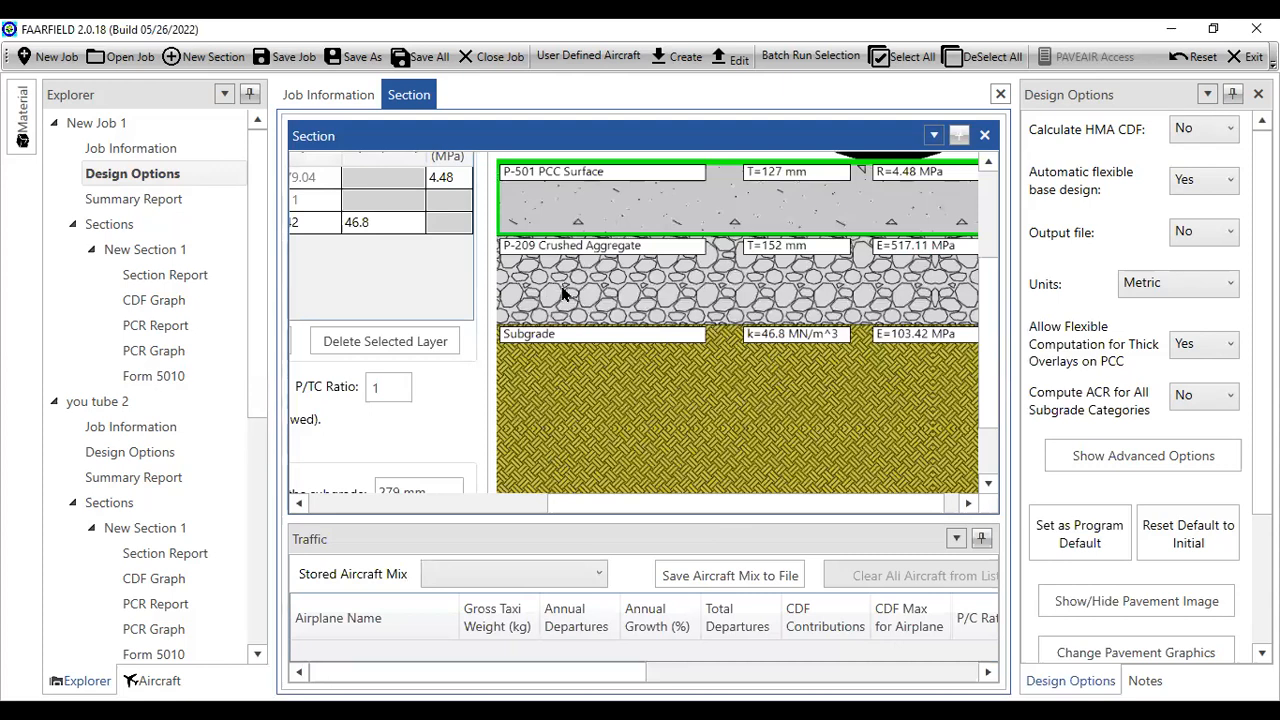
# Set the thickness of the P-209 Crushed Aggregate layer to 300 mm in its layer properties
pyautogui.doubleClick(562, 293)
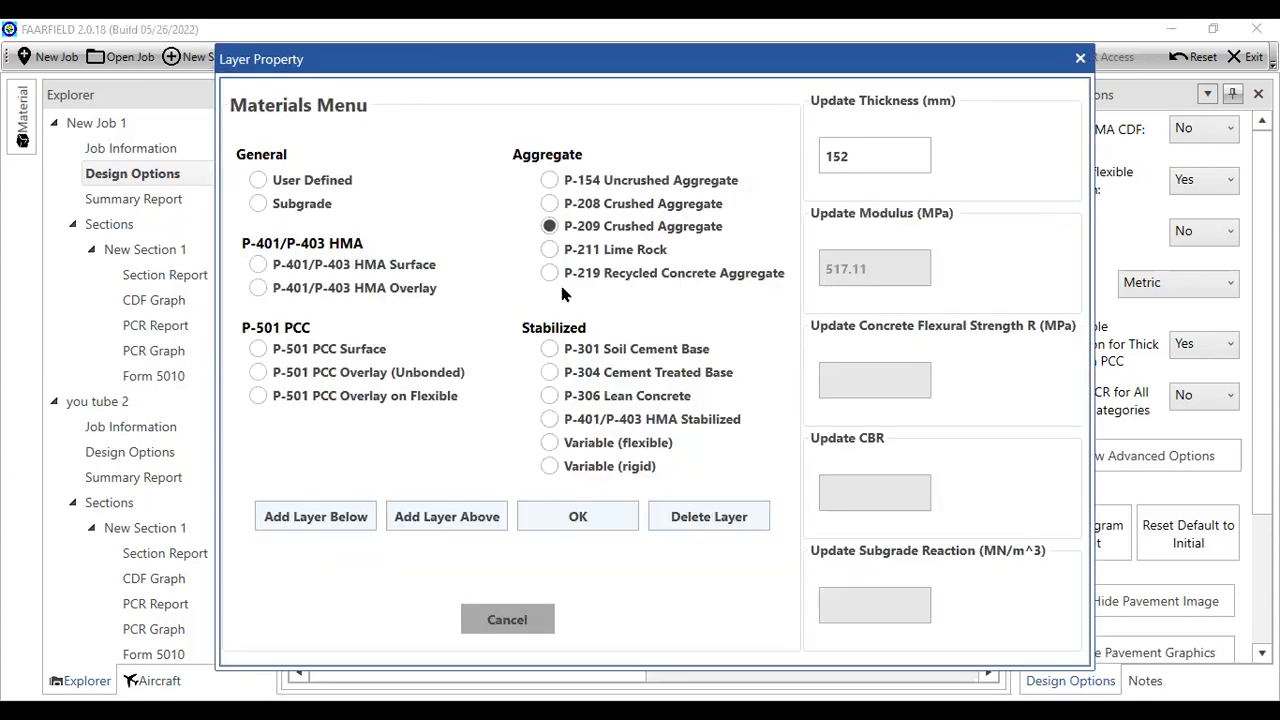
pyautogui.click(845, 156)
pyautogui.write('300')
pyautogui.click(600, 522)
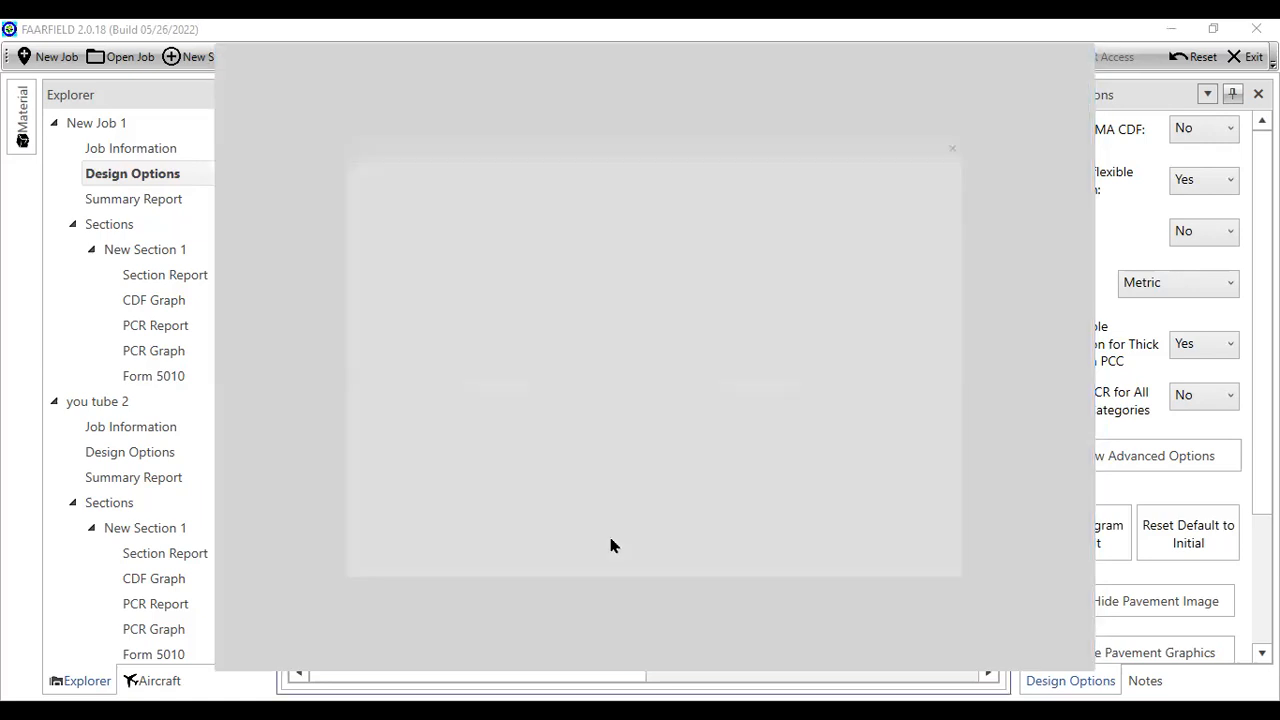
# Try to change the surface layer's material to P-301 Soil Cement Base with a thickness of 400 mm
pyautogui.scroll(3, 665, 335)
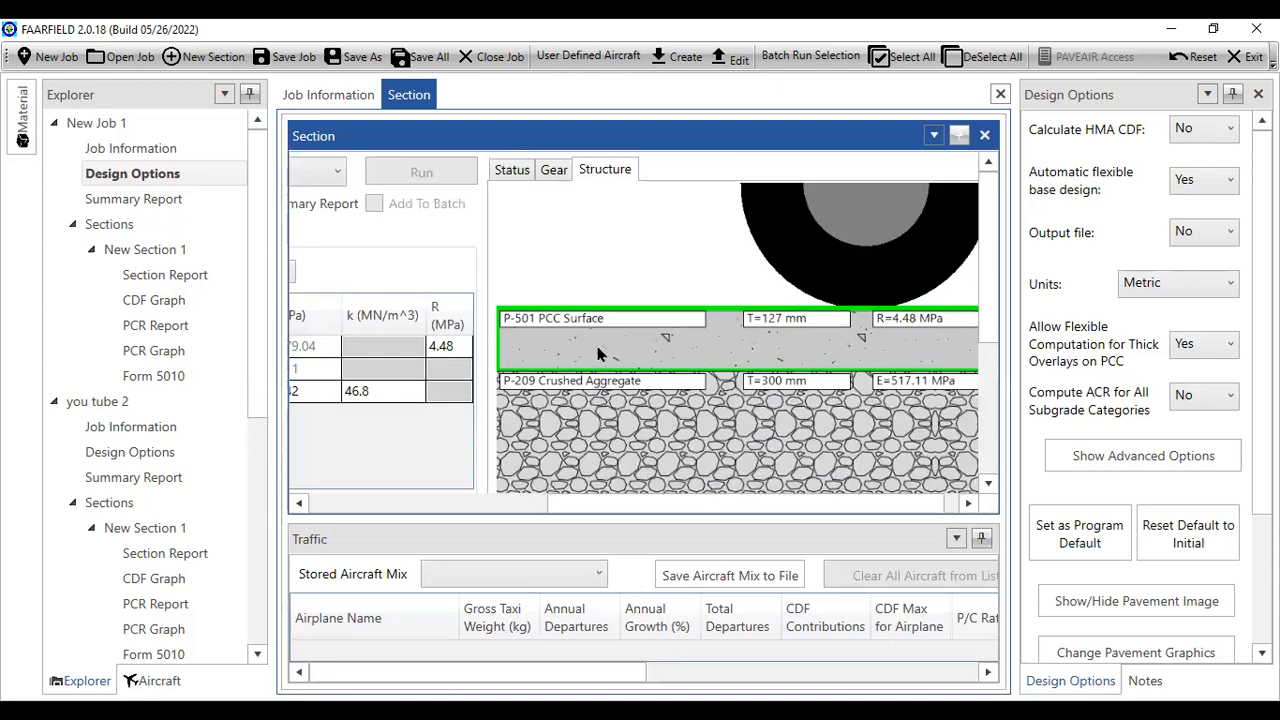
pyautogui.doubleClick(598, 353)
pyautogui.click(551, 349)
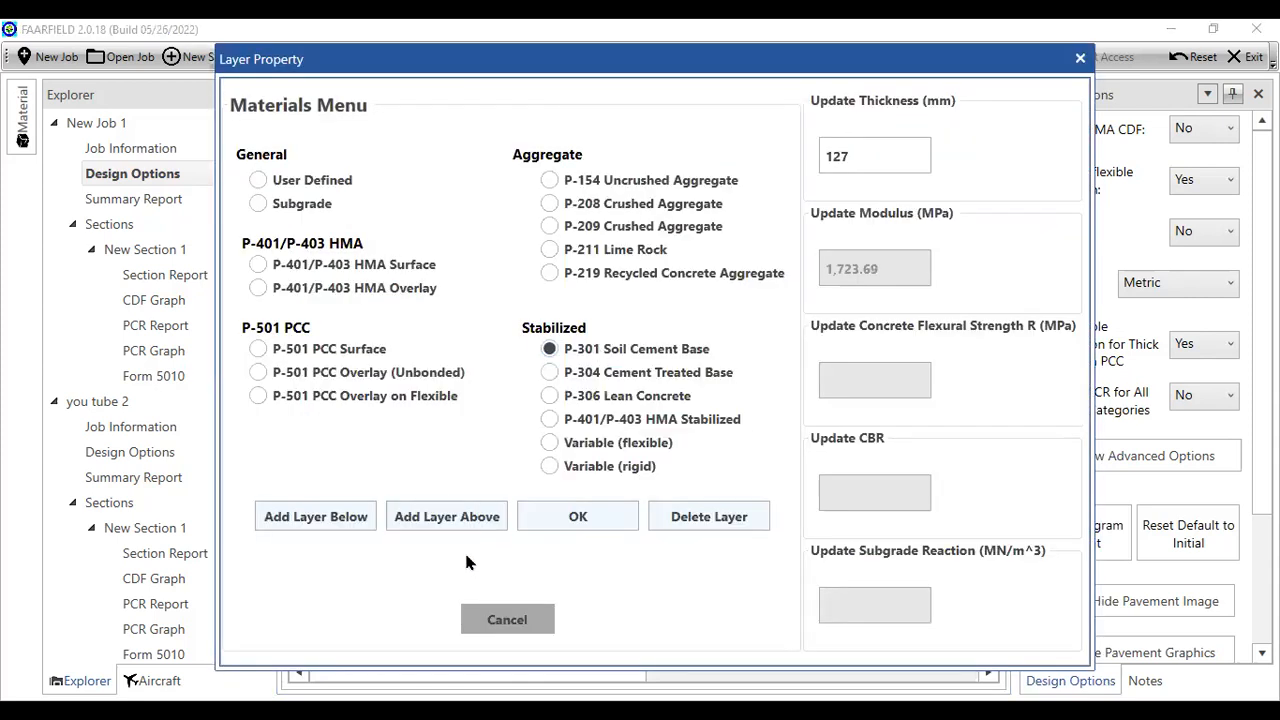
pyautogui.moveTo(849, 155); pyautogui.dragTo(798, 162)
pyautogui.write('400')
pyautogui.click(595, 516)
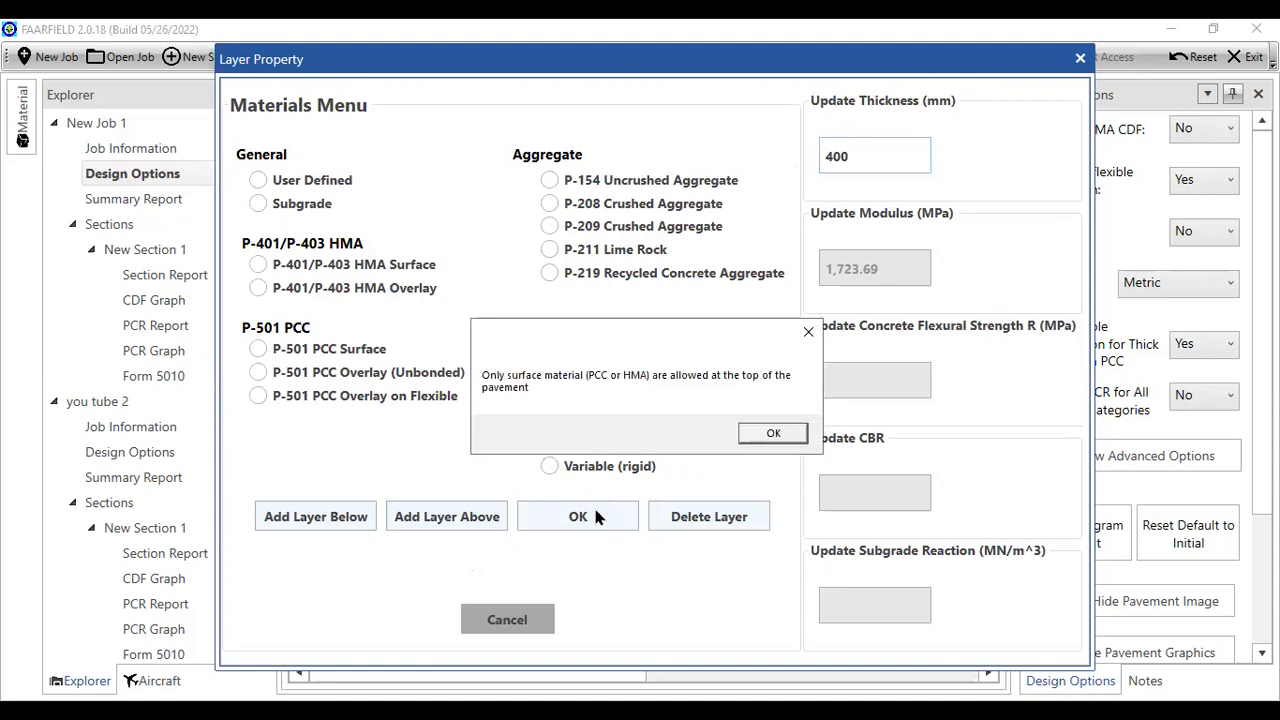
pyautogui.click(776, 436)
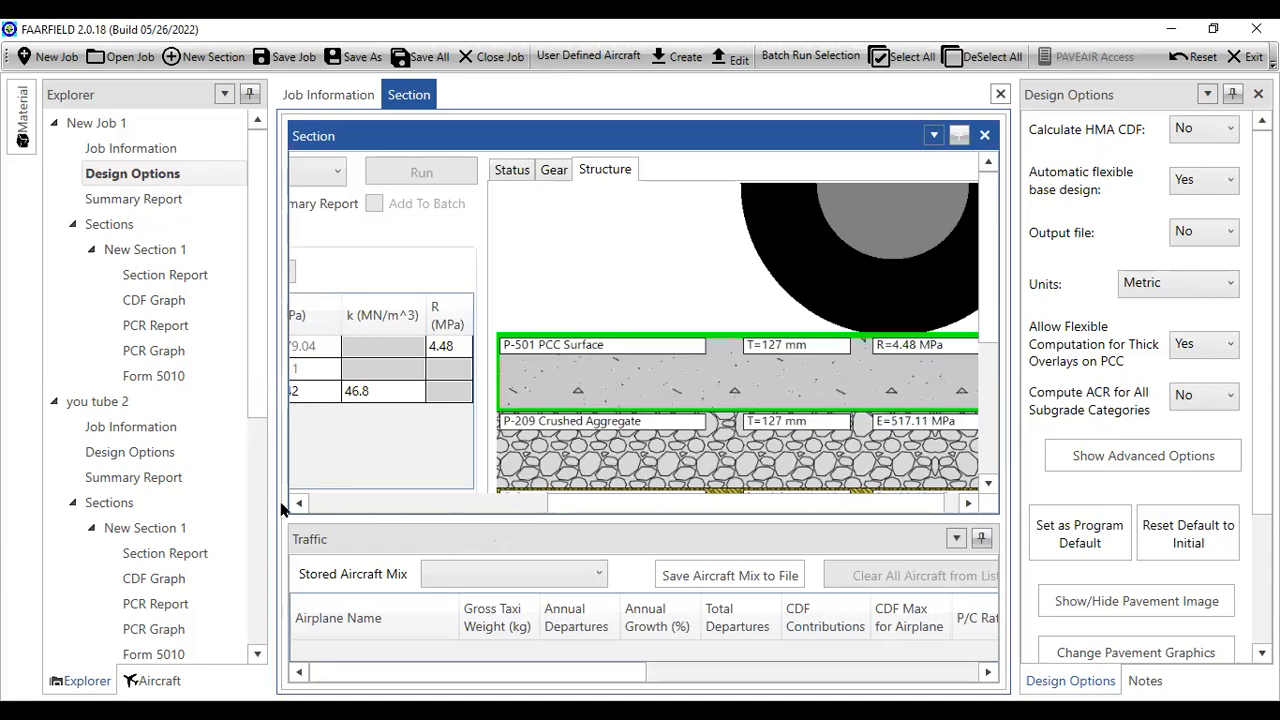
# Set the section's analysis type to Thickness Design and open the P-501 PCC Surface thickness for editing
pyautogui.click(350, 503)
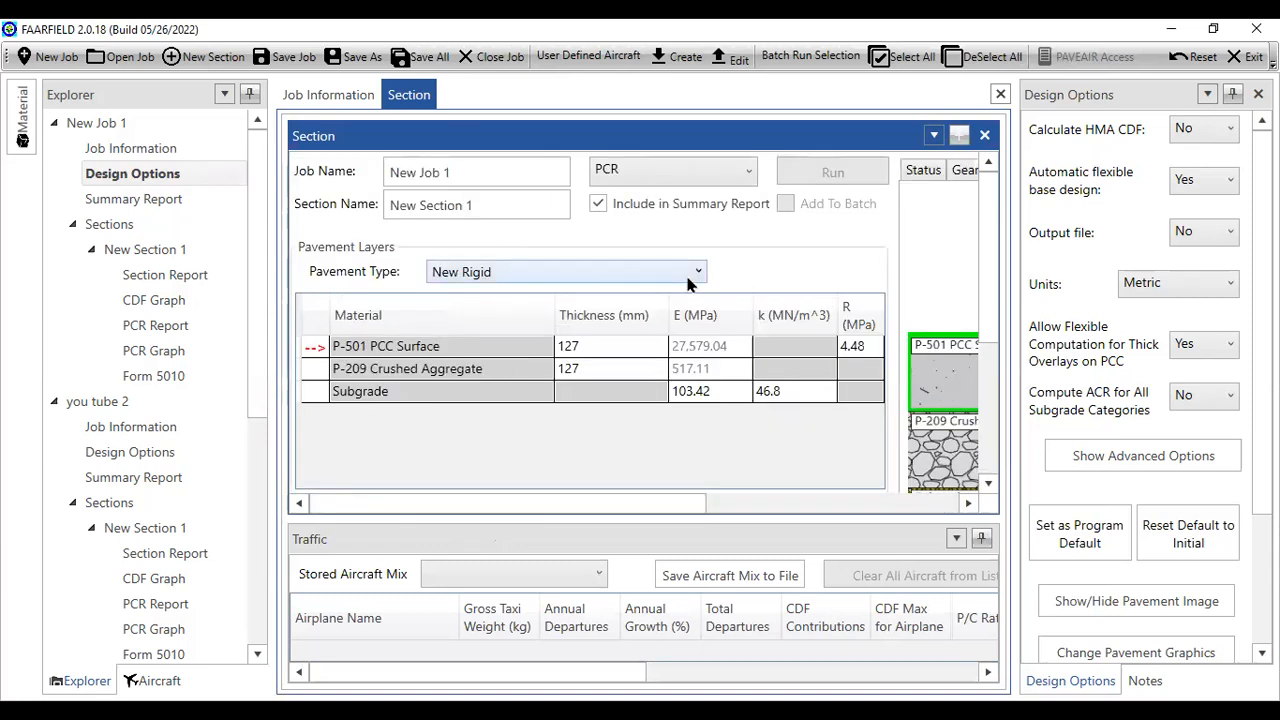
pyautogui.click(749, 172)
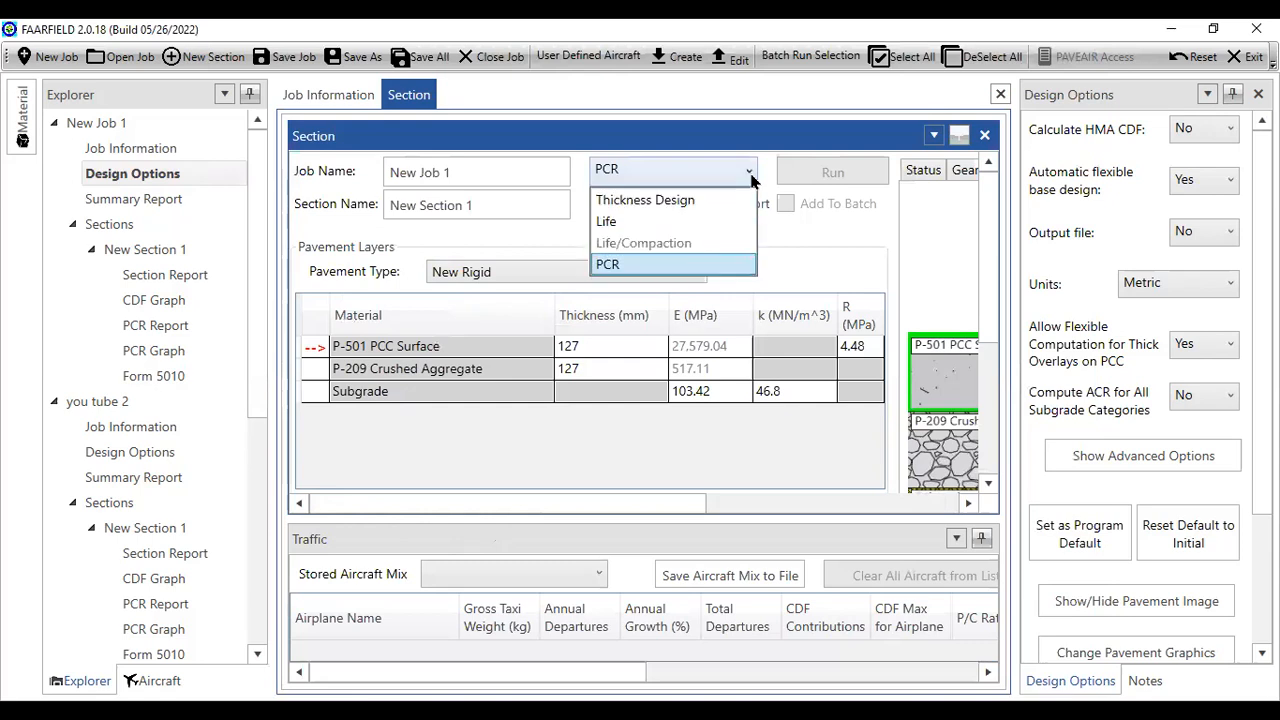
pyautogui.click(659, 201)
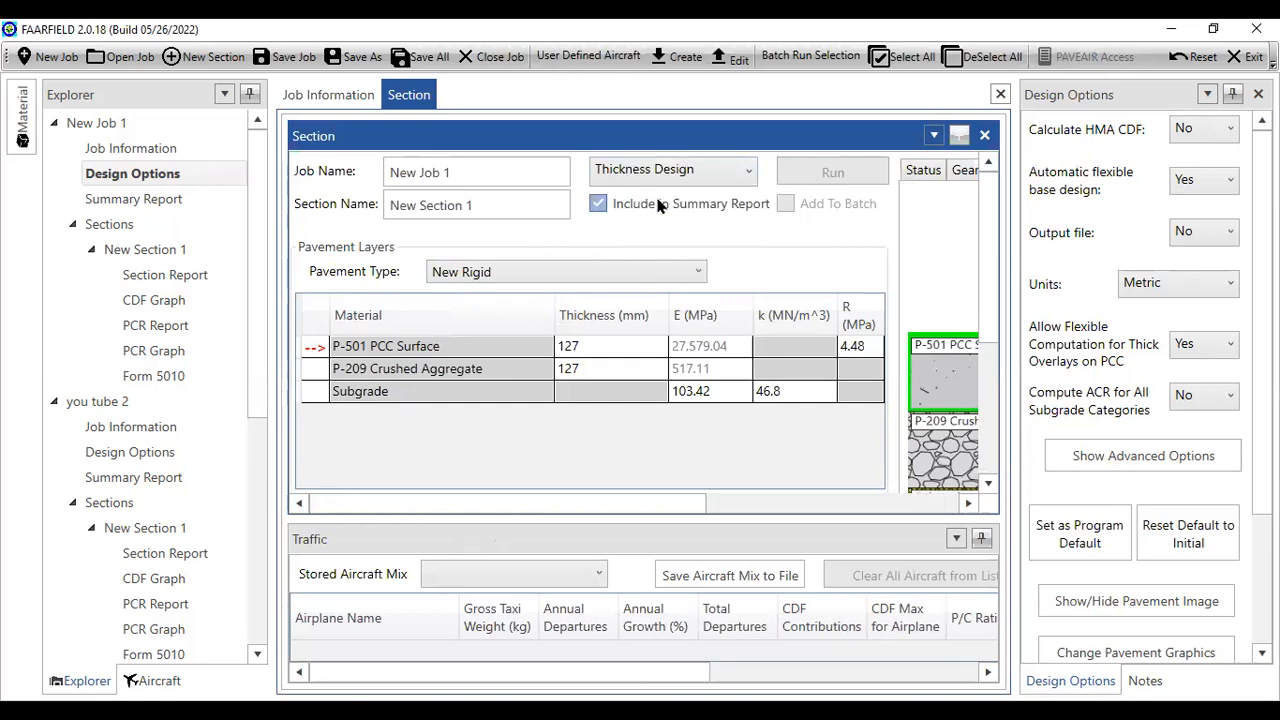
pyautogui.click(575, 347)
pyautogui.moveTo(576, 347); pyautogui.dragTo(517, 349)
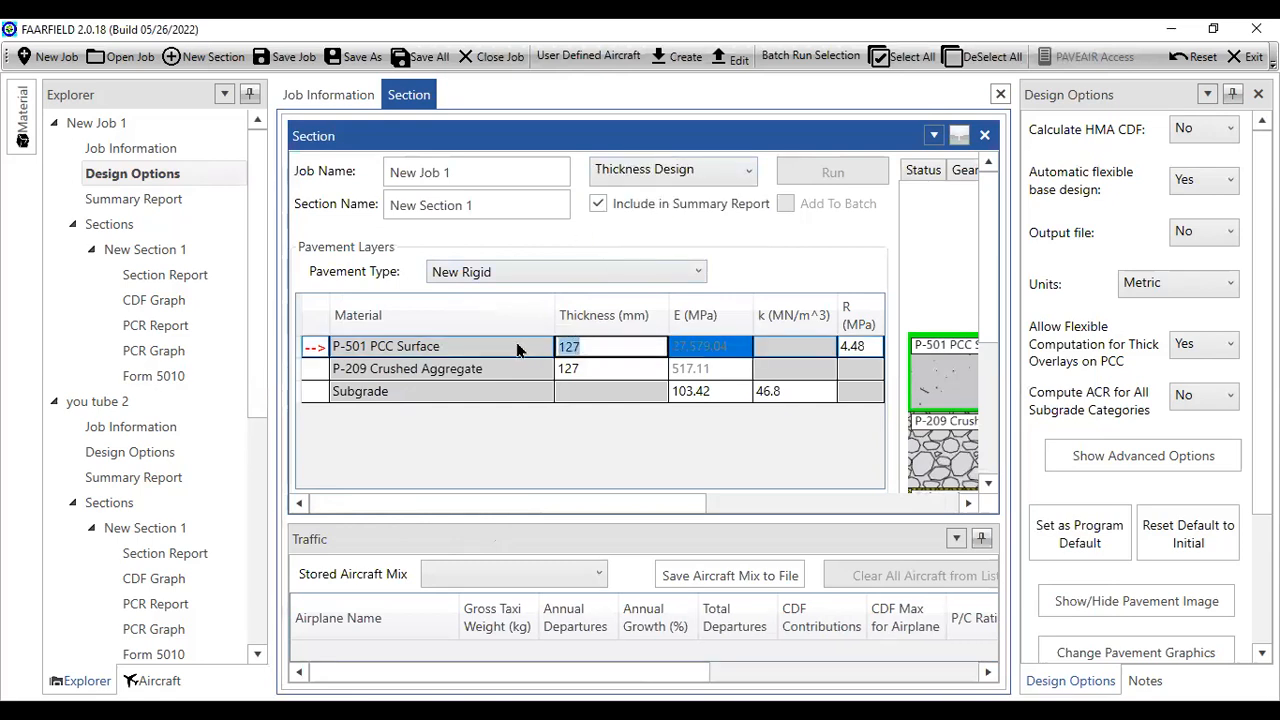
# Collapse the section pane to enlarge the traffic list, and try to add the generic SWL-2 aircraft from the library
pyautogui.click(960, 136)
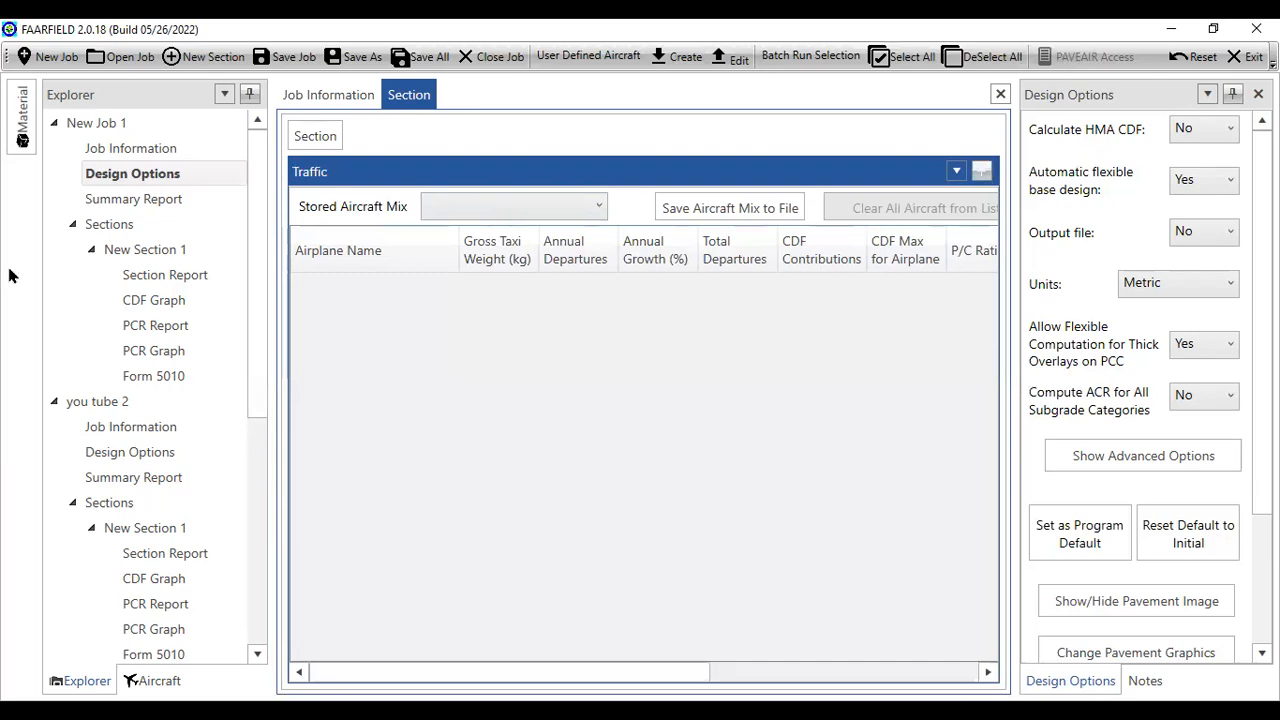
pyautogui.click(153, 680)
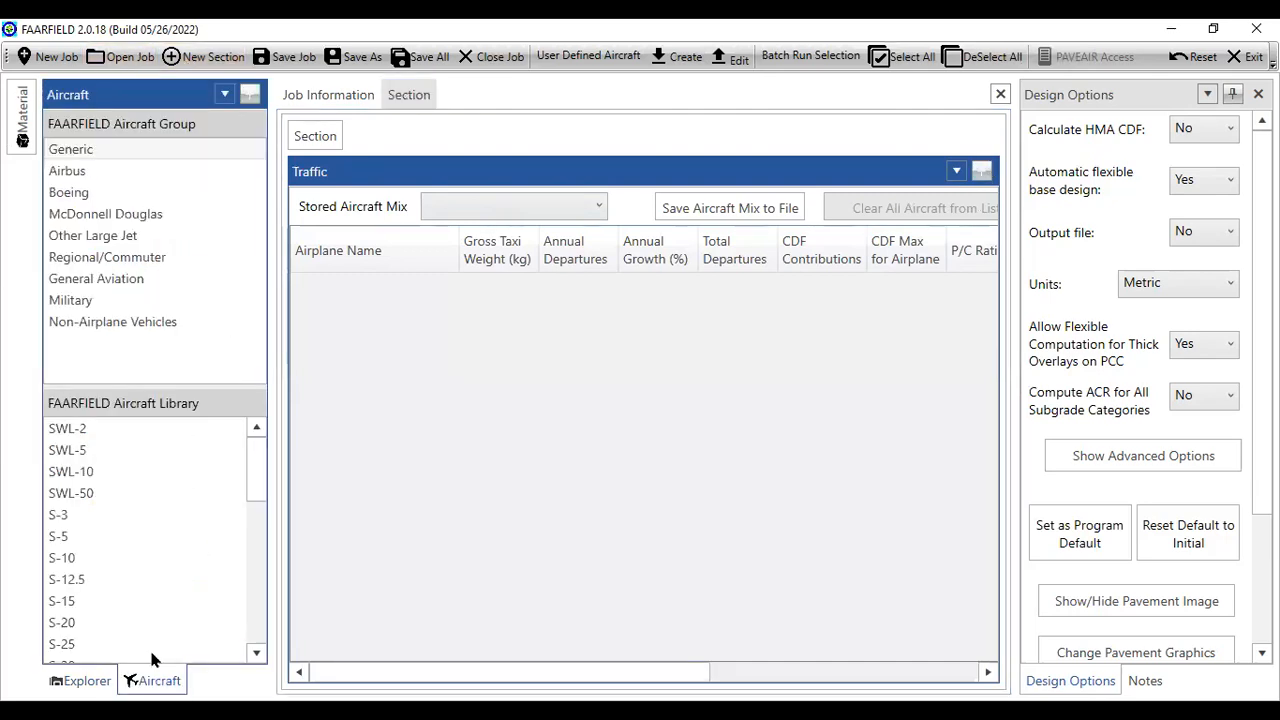
pyautogui.click(83, 433)
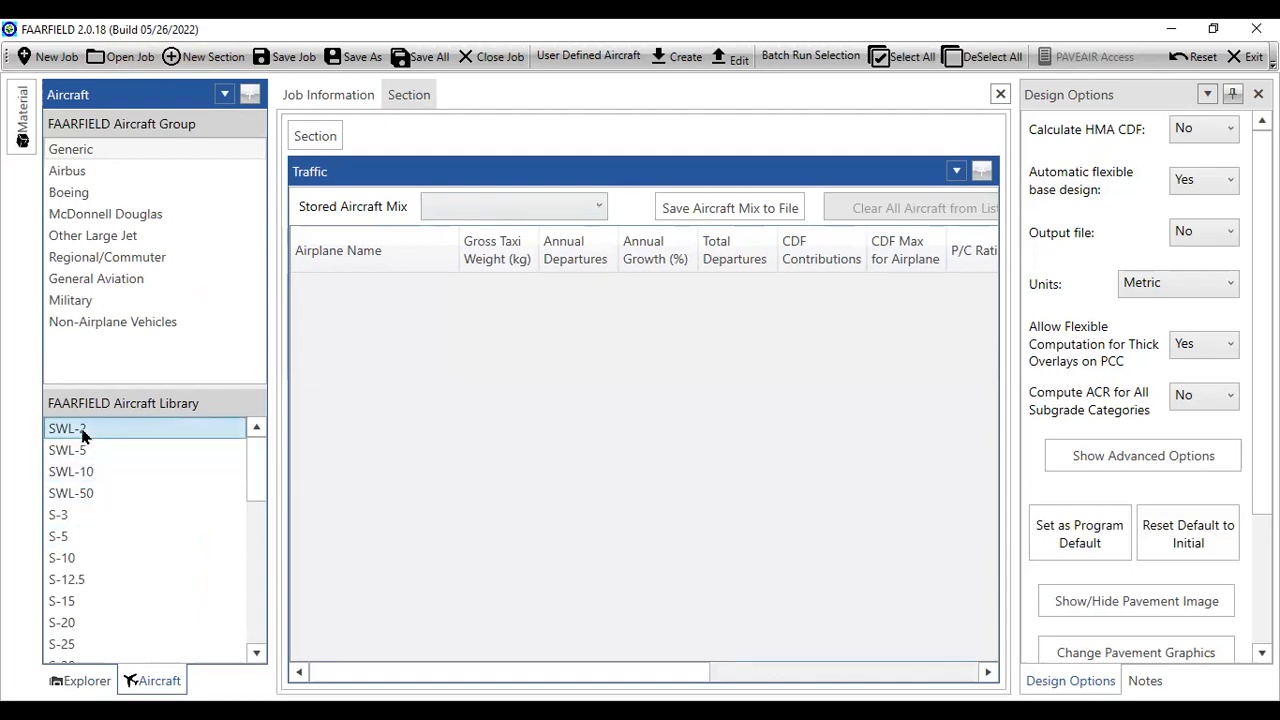
pyautogui.doubleClick(83, 433)
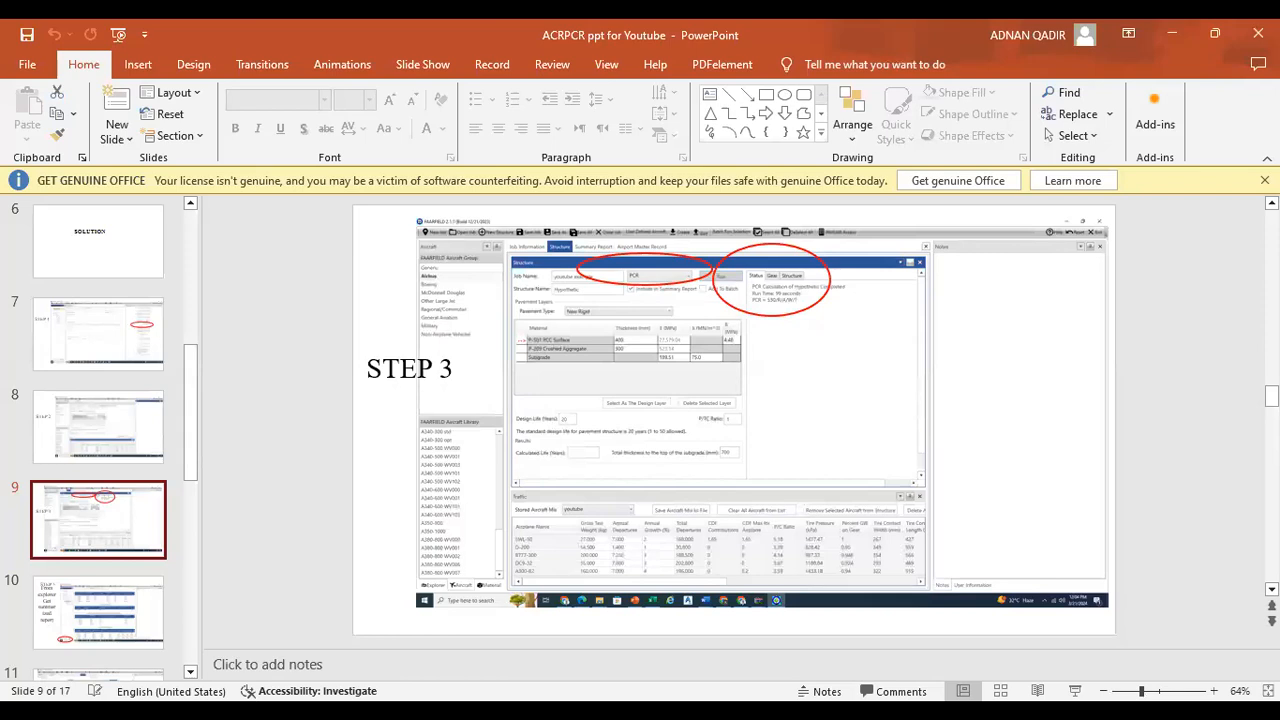
# Switch to PowerPoint and examine the STEP 3 slide's PCR section, layer and traffic settings full screen
pyautogui.hotkey('shift', 'F5')
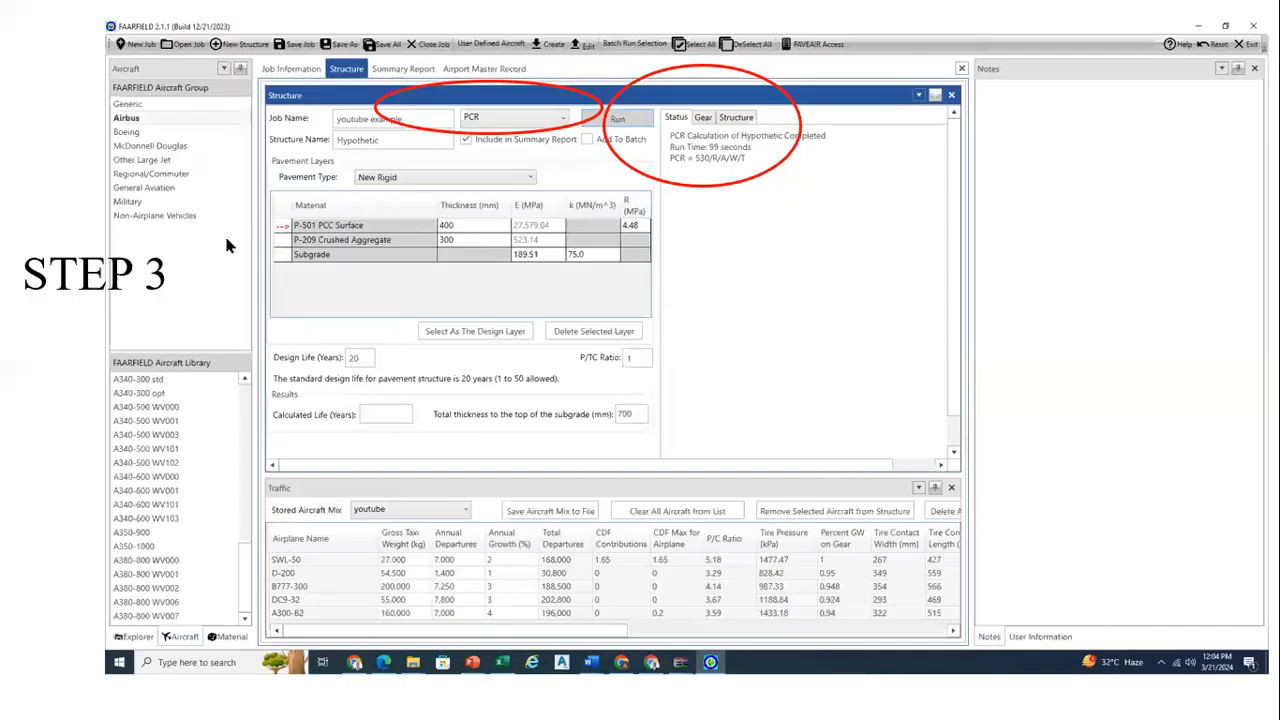